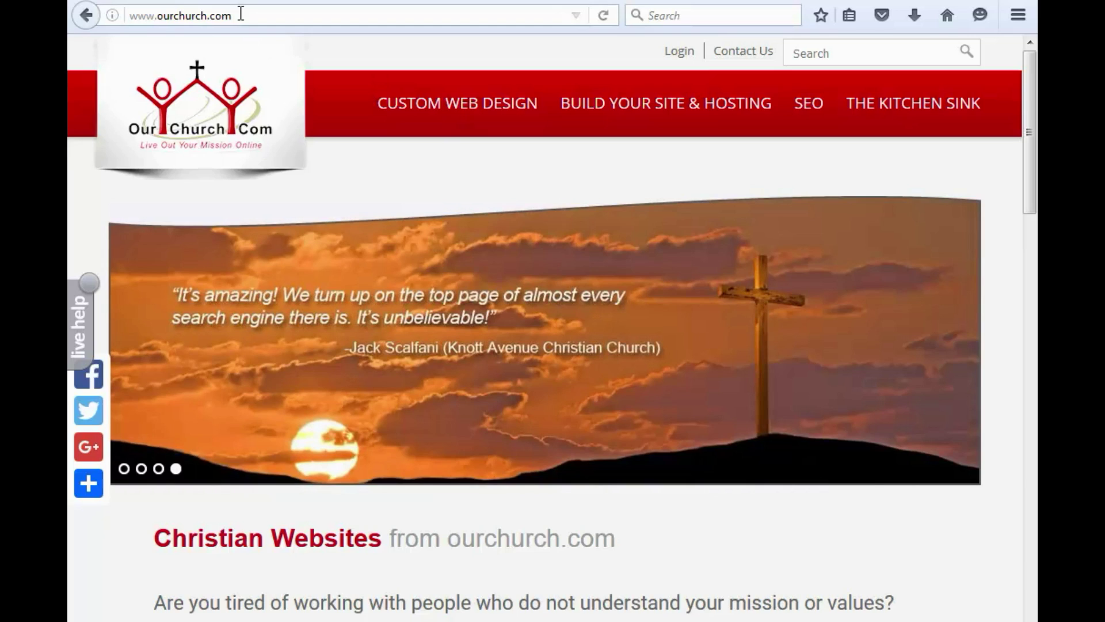
Step: Select the top hosting plan from the Build Your Site & Hosting page
{"action": "left_click", "coordinate": [640, 111]}
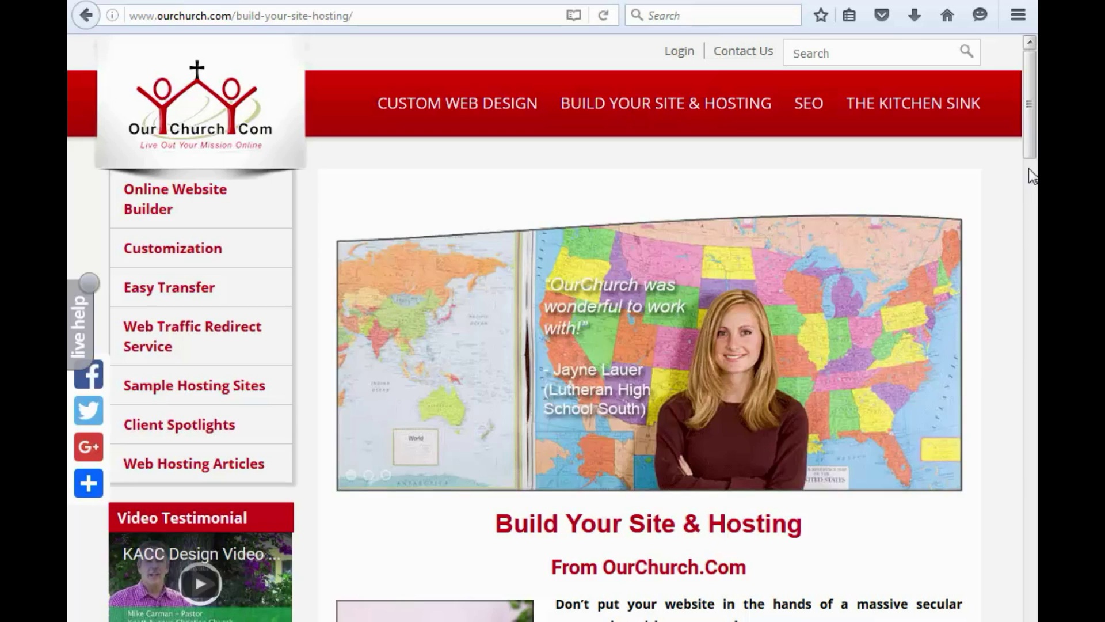
{"action": "left_click_drag", "start_coordinate": [1028, 92], "coordinate": [1028, 575]}
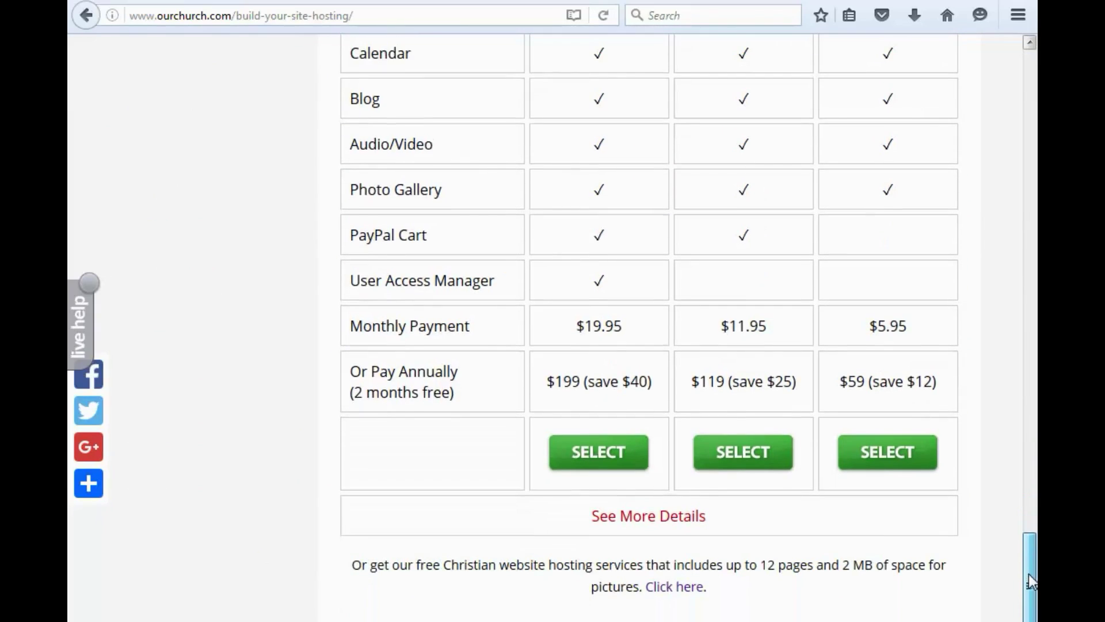
{"action": "left_click", "coordinate": [602, 460]}
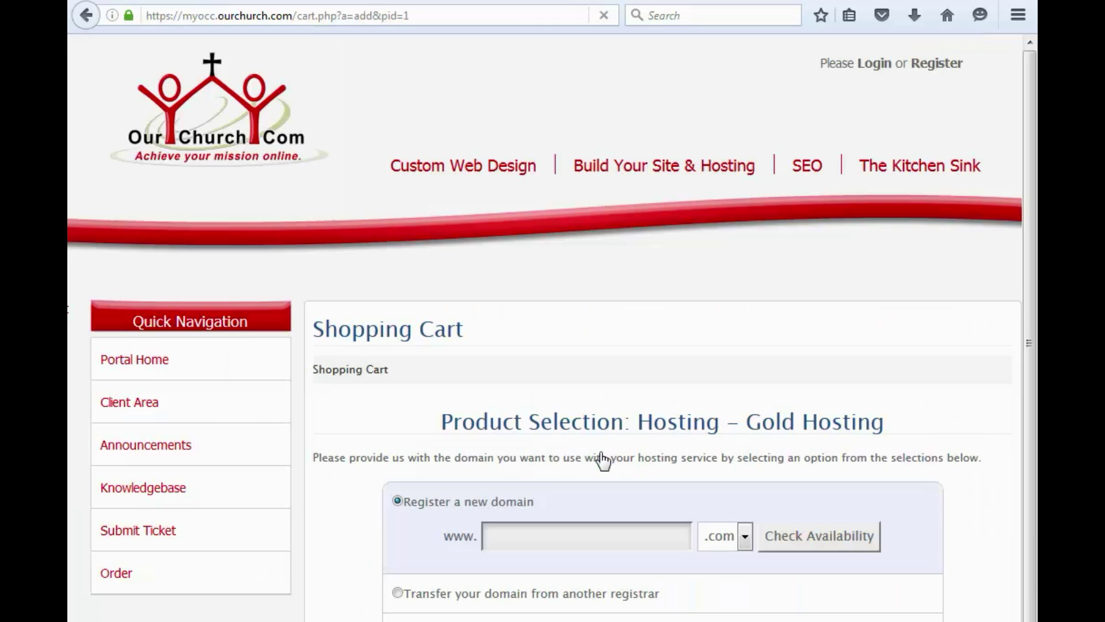
{"action": "scroll", "coordinate": [752, 400], "scroll_direction": "down", "scroll_amount": 2}
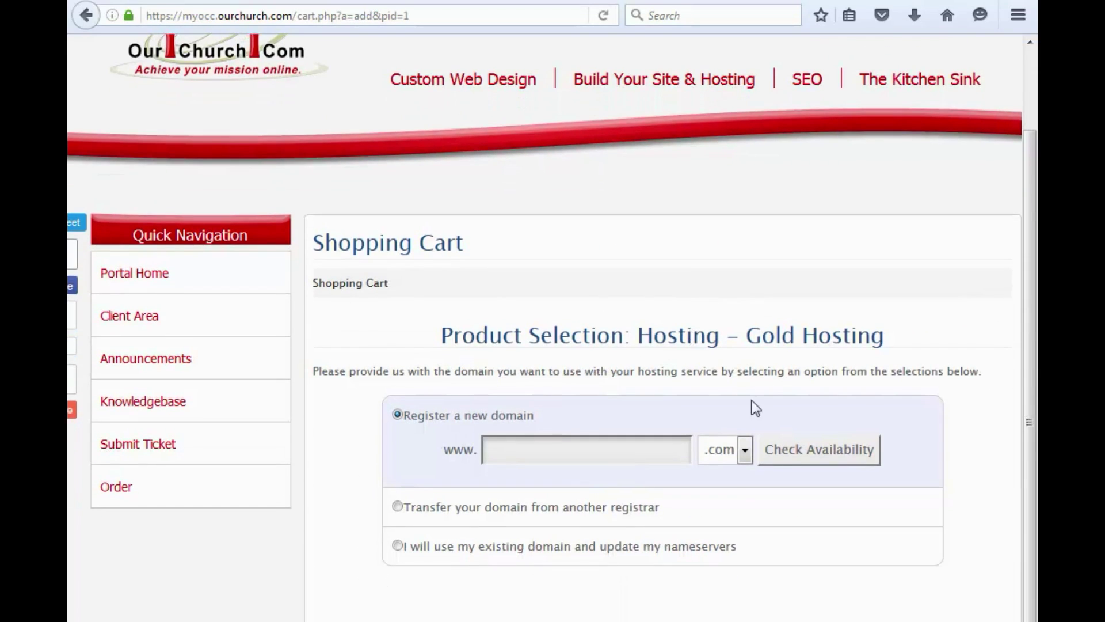
Step: Enter 3MinuteWebsite with the .org extension and check its availability
{"action": "left_click", "coordinate": [585, 447]}
{"action": "type", "text": "3"}
{"action": "type", "text": "MinuteWebs"}
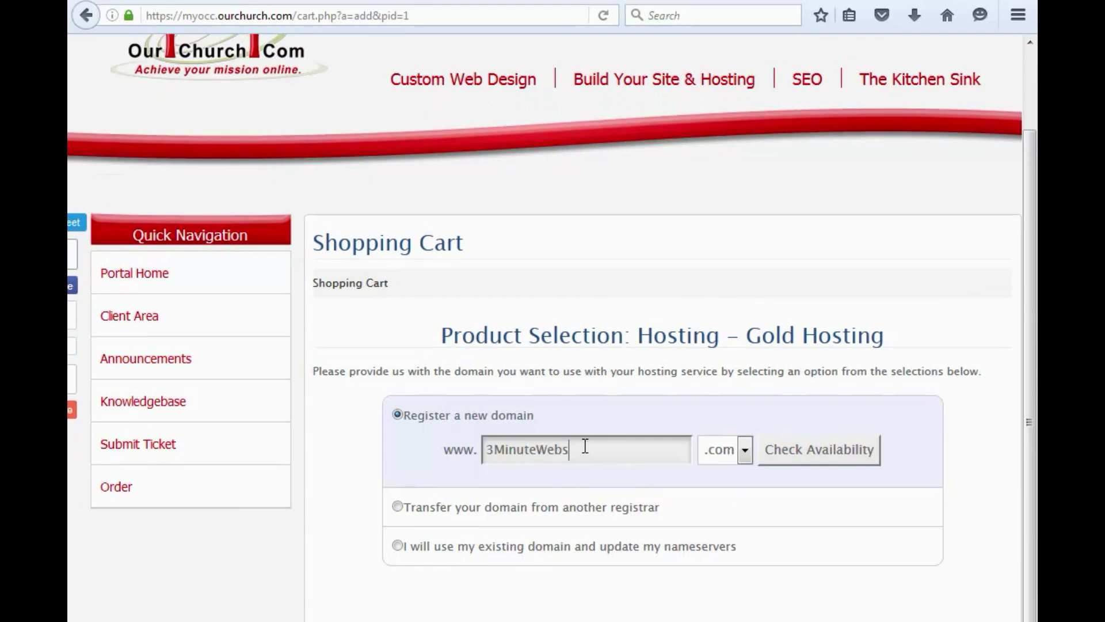
{"action": "type", "text": "ite"}
{"action": "left_click", "coordinate": [733, 447]}
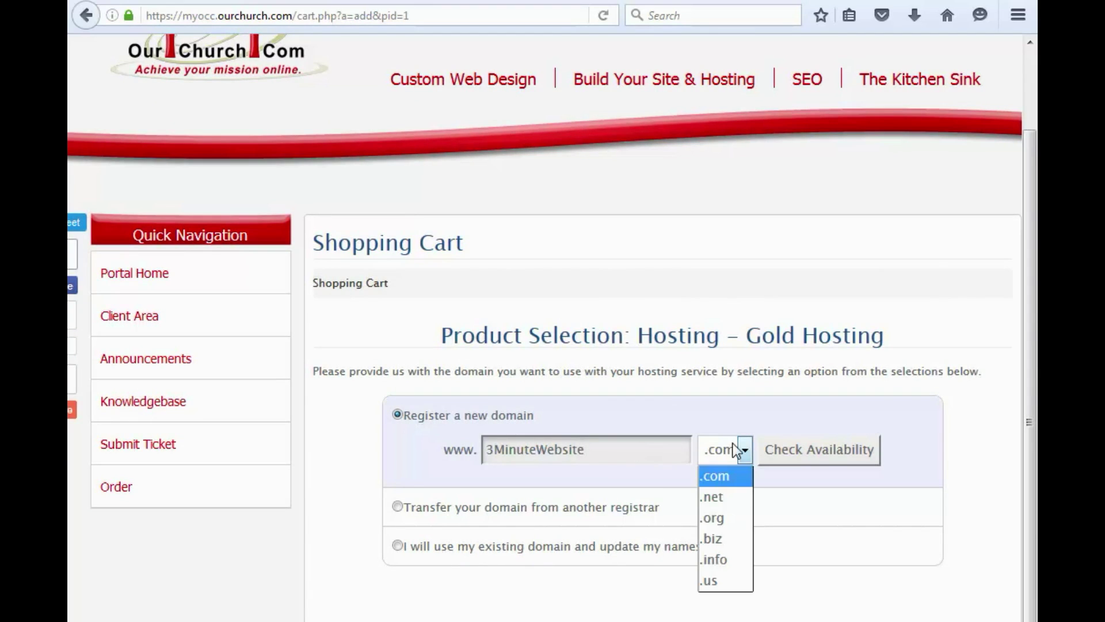
{"action": "left_click", "coordinate": [711, 519]}
{"action": "left_click", "coordinate": [804, 452]}
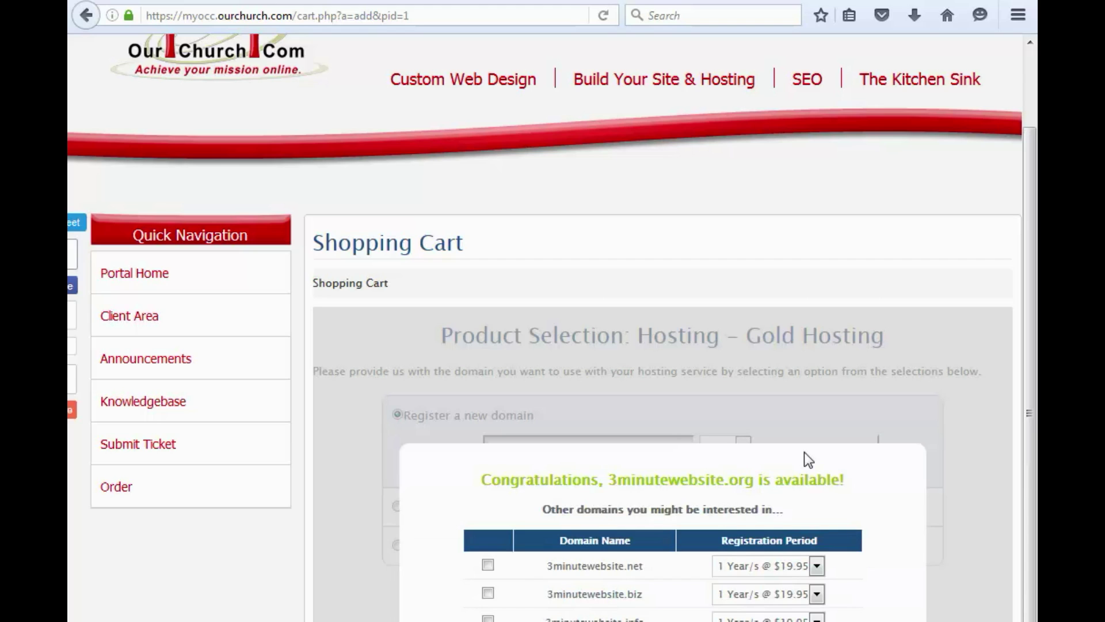
{"action": "scroll", "coordinate": [804, 460], "scroll_direction": "down", "scroll_amount": 1}
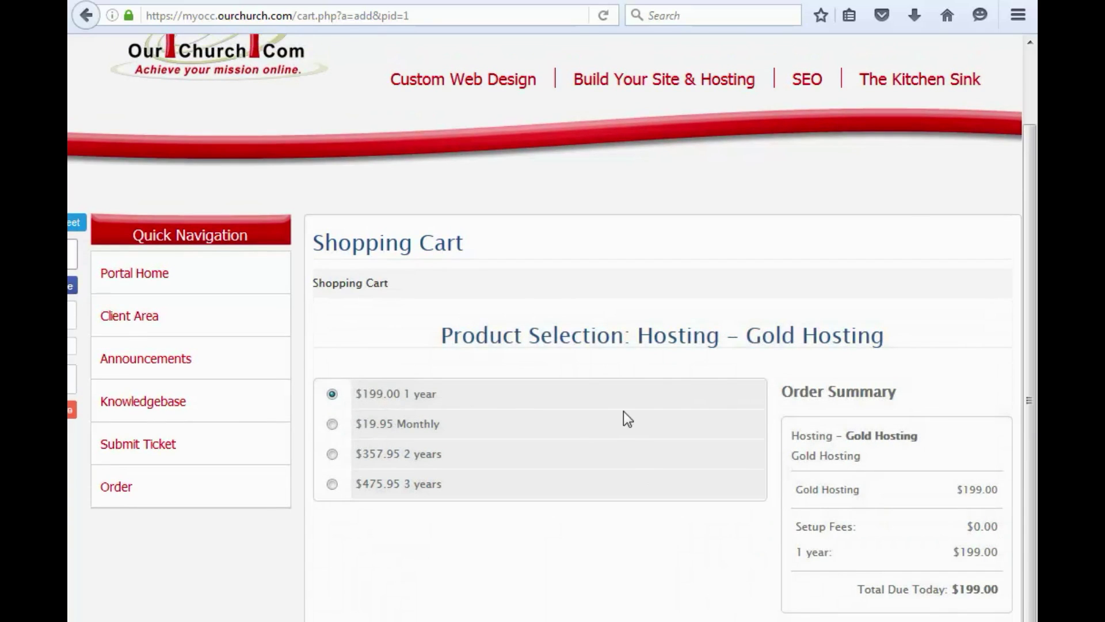
Step: Choose $19.95 Monthly billing and proceed to Review & Checkout
{"action": "left_click", "coordinate": [334, 425]}
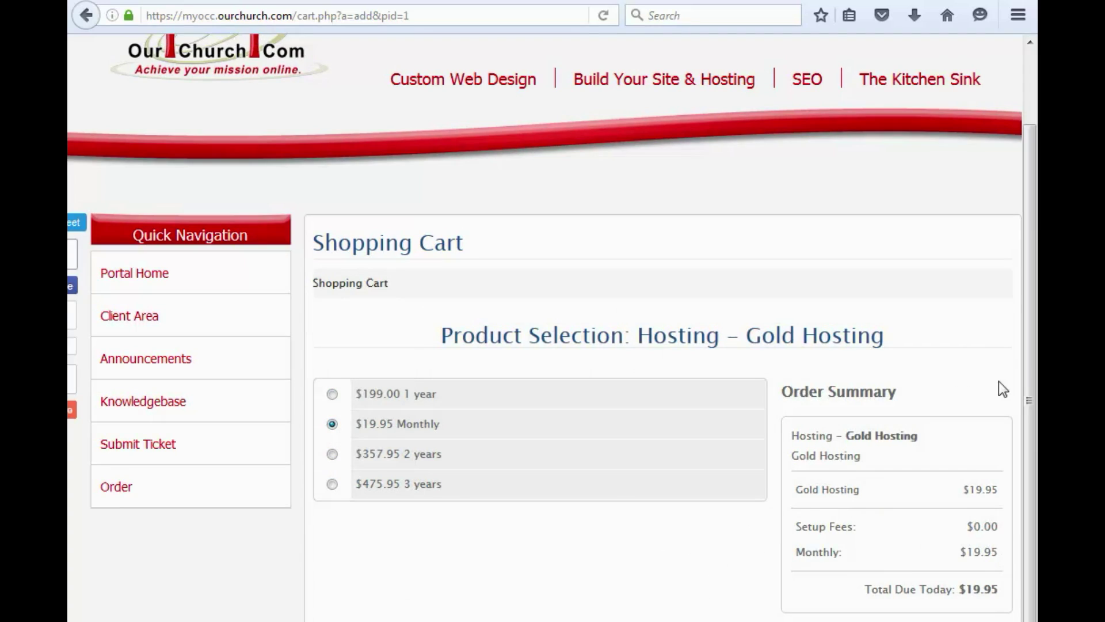
{"action": "scroll", "coordinate": [1027, 395], "scroll_direction": "down", "scroll_amount": 1}
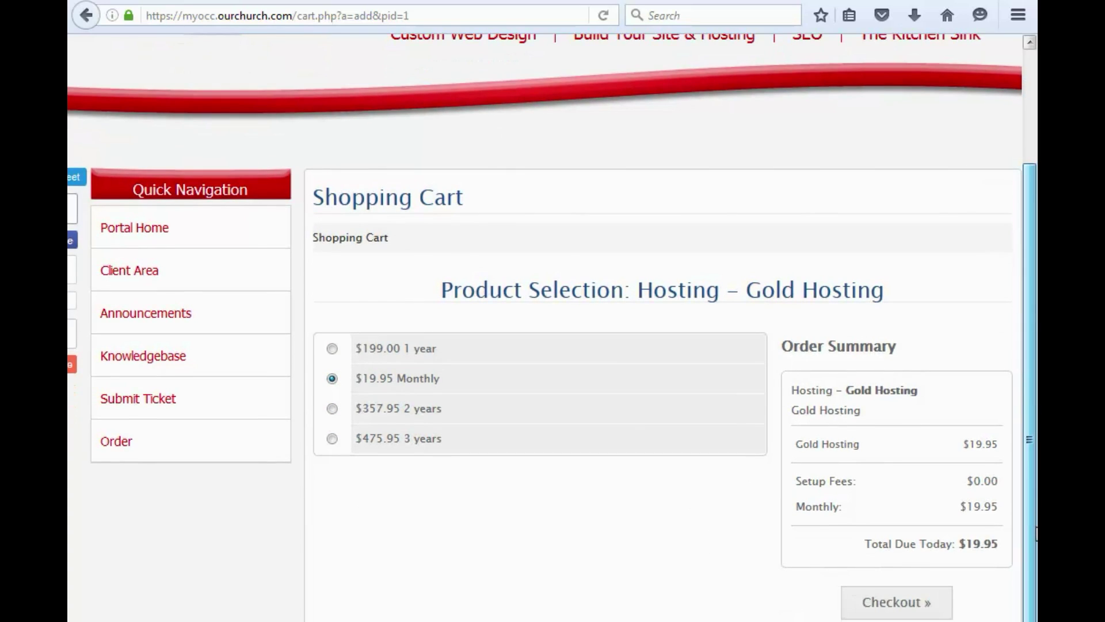
{"action": "left_click", "coordinate": [911, 604]}
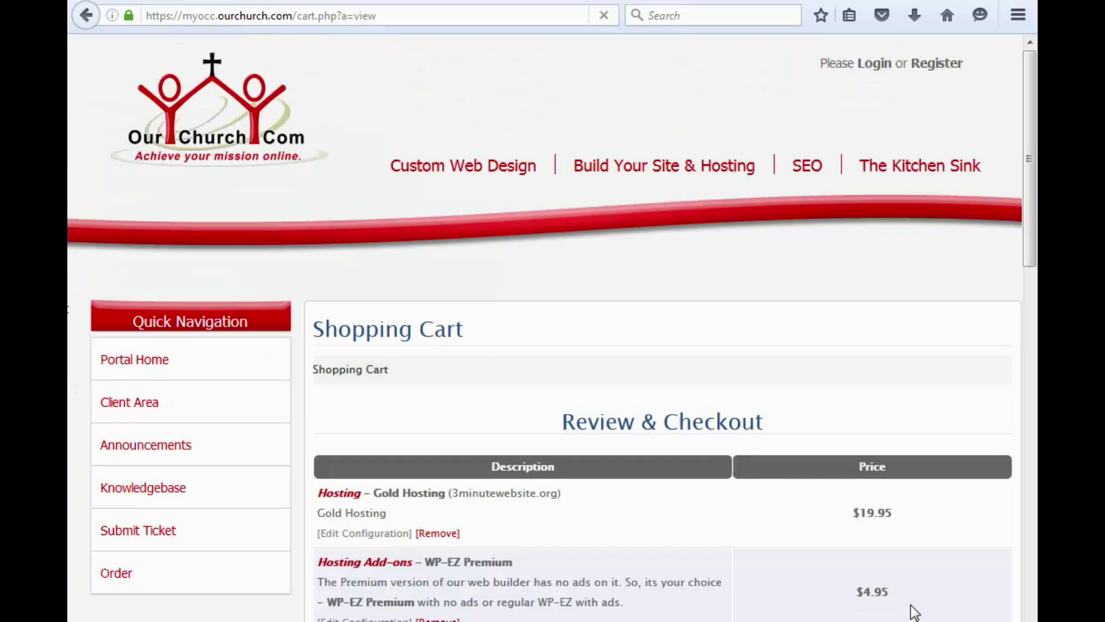
{"action": "mouse_move", "coordinate": [1027, 209]}
{"action": "left_mouse_down"}
{"action": "mouse_move", "coordinate": [1034, 428]}
{"action": "mouse_move", "coordinate": [938, 442]}
{"action": "left_mouse_up"}
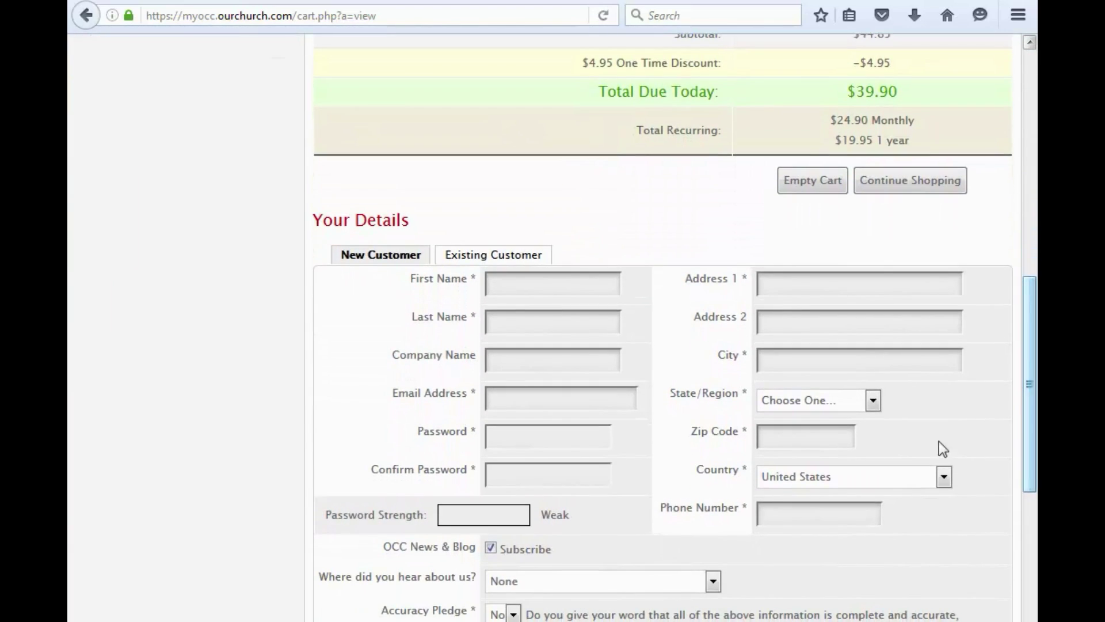
Step: Fill in first name, last name, email address and password with confirmation
{"action": "left_click", "coordinate": [533, 284]}
{"action": "type", "text": "Paul"}
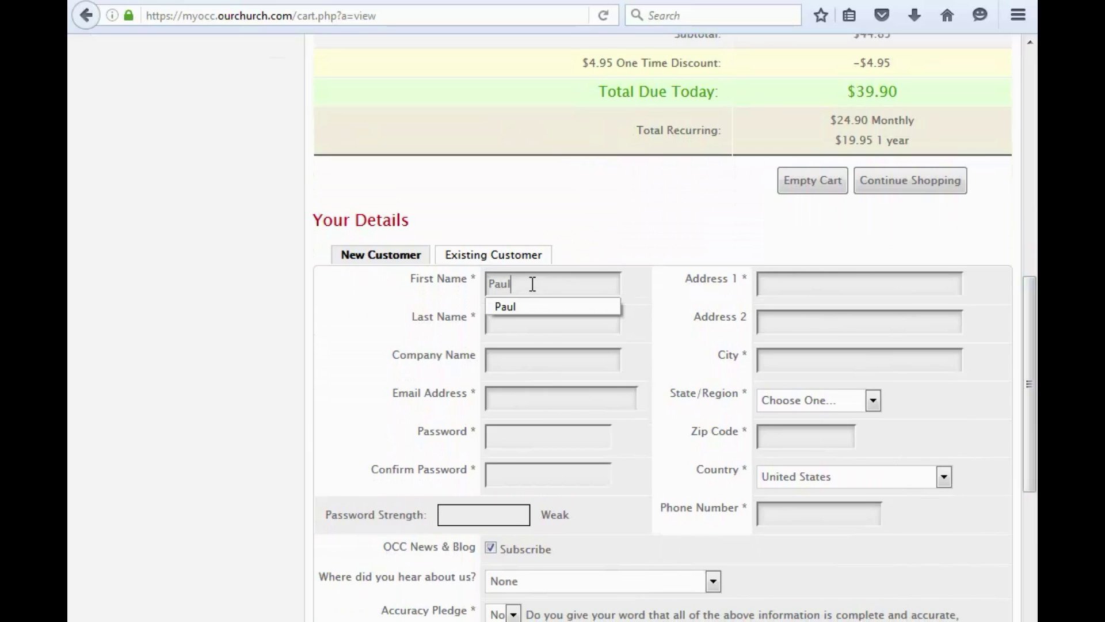
{"action": "left_click", "coordinate": [519, 307]}
{"action": "left_click", "coordinate": [513, 326]}
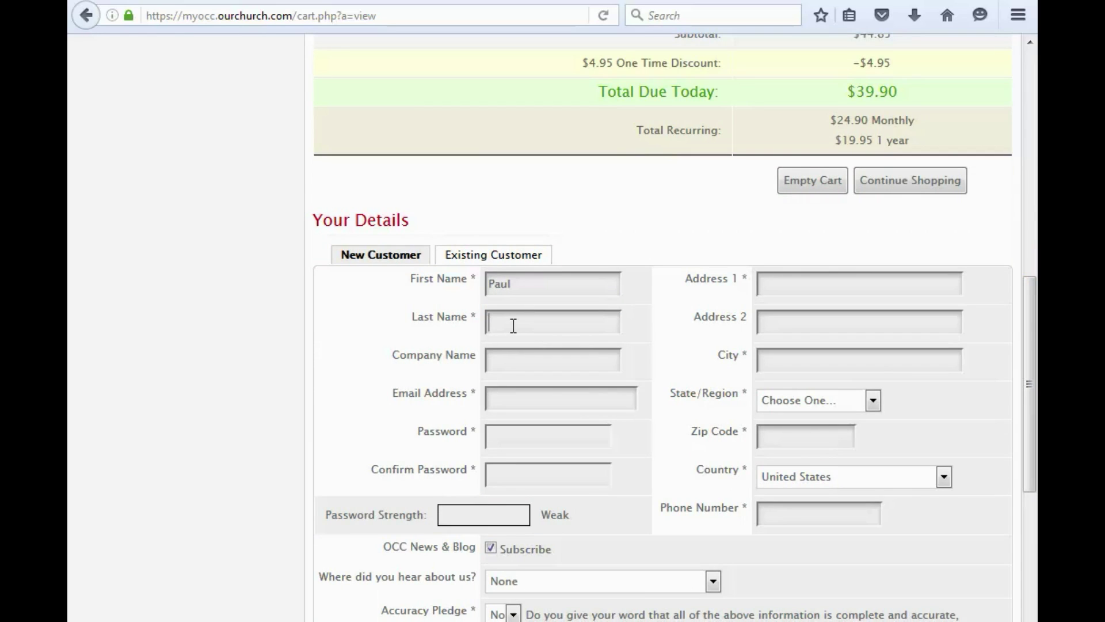
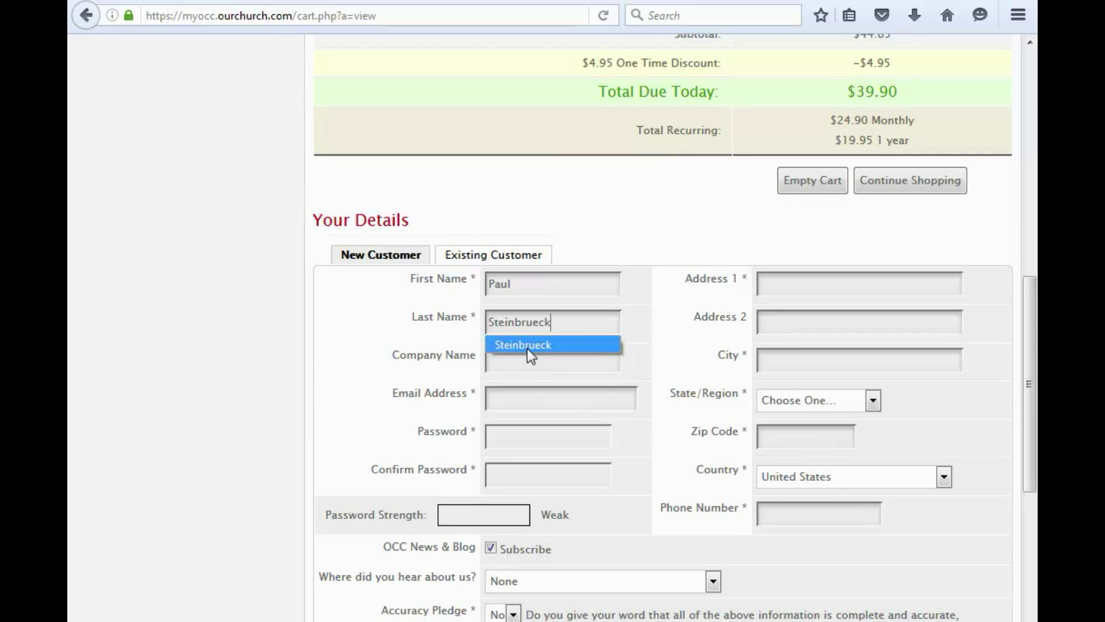
{"action": "left_click", "coordinate": [527, 346]}
{"action": "left_click", "coordinate": [530, 394]}
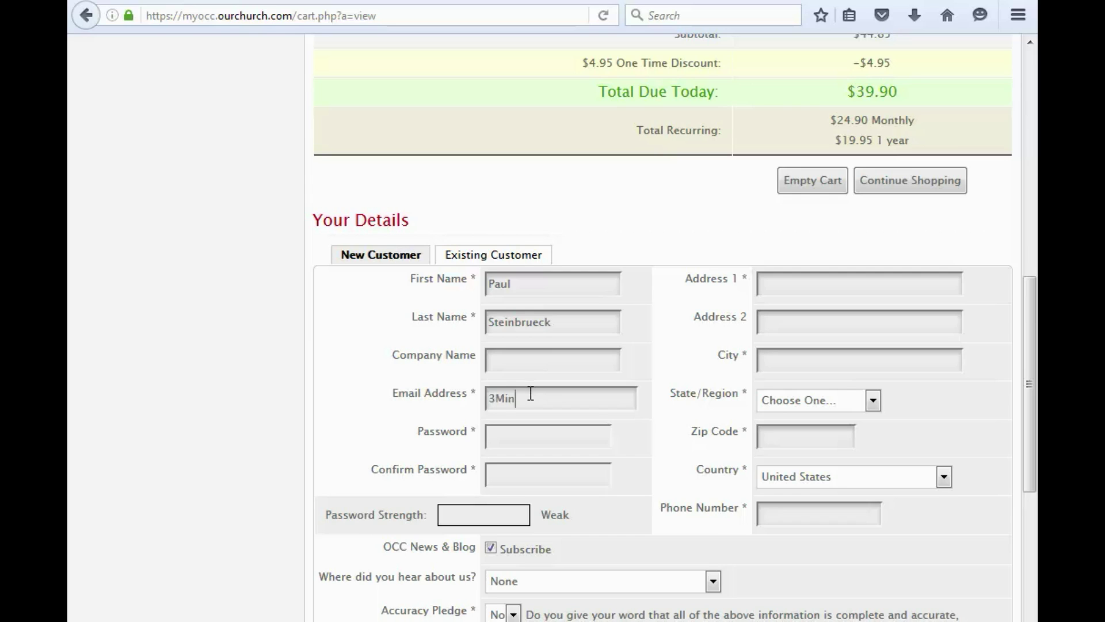
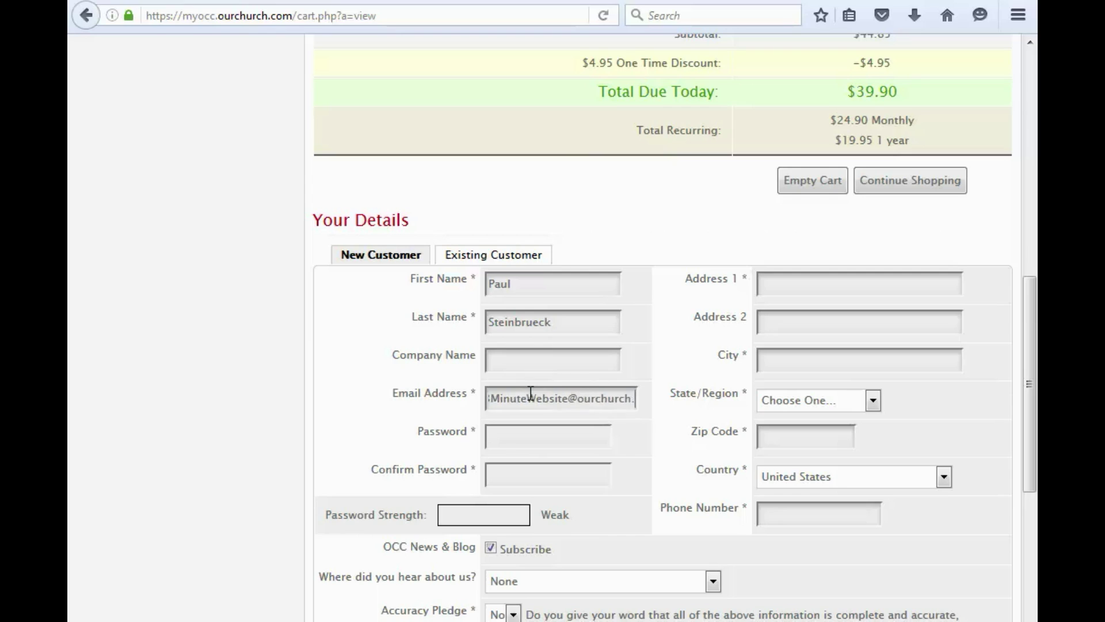
{"action": "left_click", "coordinate": [532, 436]}
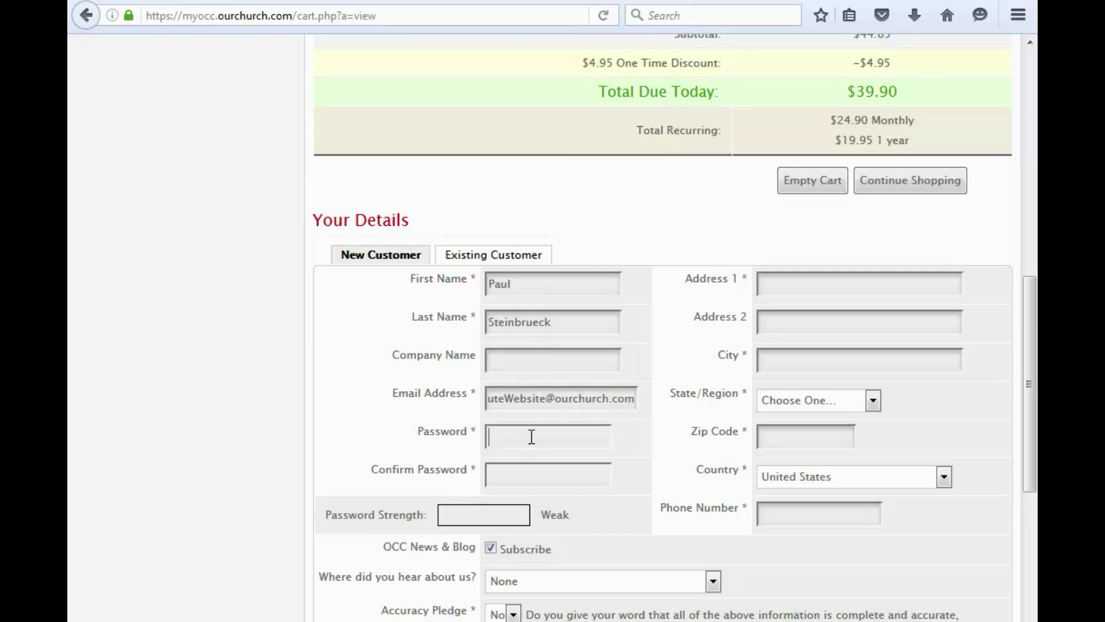
{"action": "key", "text": "Tab"}
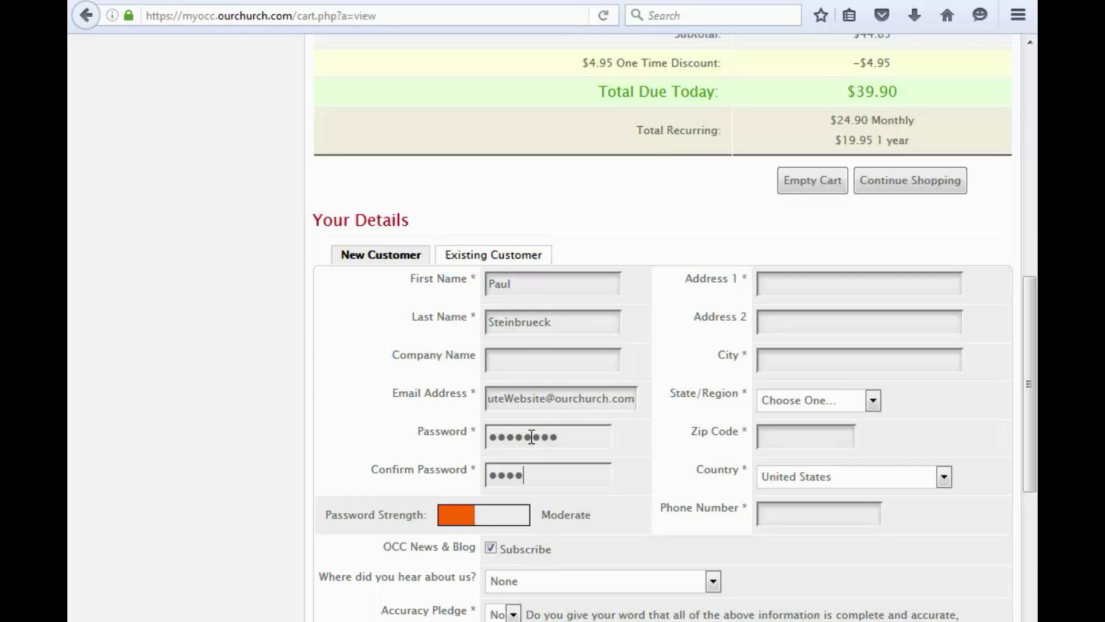
{"action": "key", "text": "Tab"}
{"action": "type", "text": "1"}
{"action": "type", "text": "9"}
Step: Complete the street address, city, Florida state, zip code and phone number from suggestions
{"action": "left_click", "coordinate": [814, 306]}
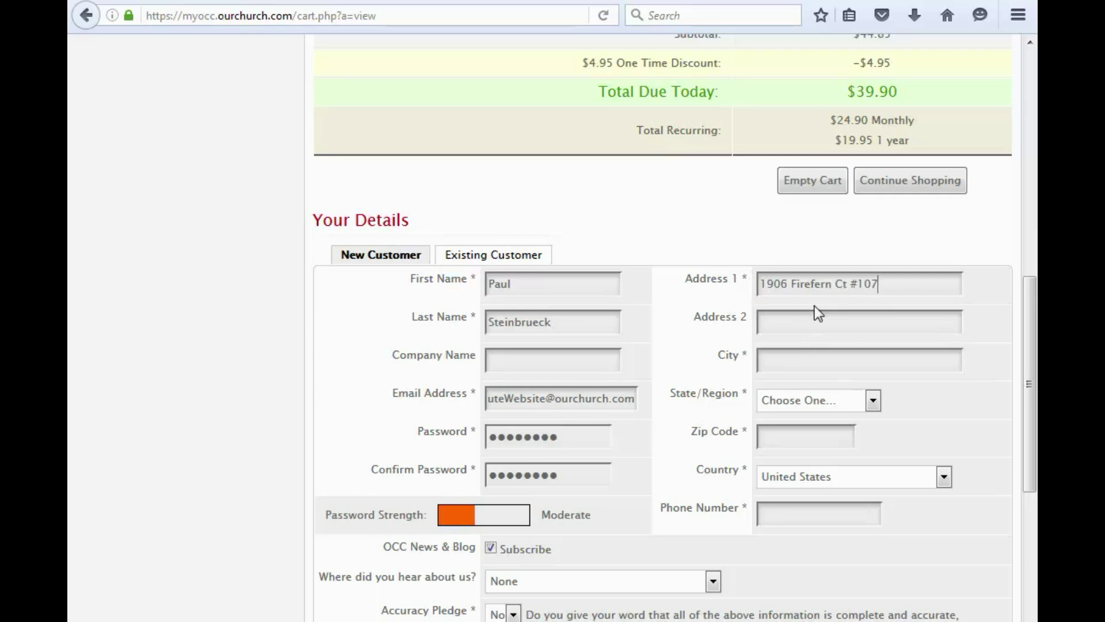
{"action": "type", "text": "Trinity"}
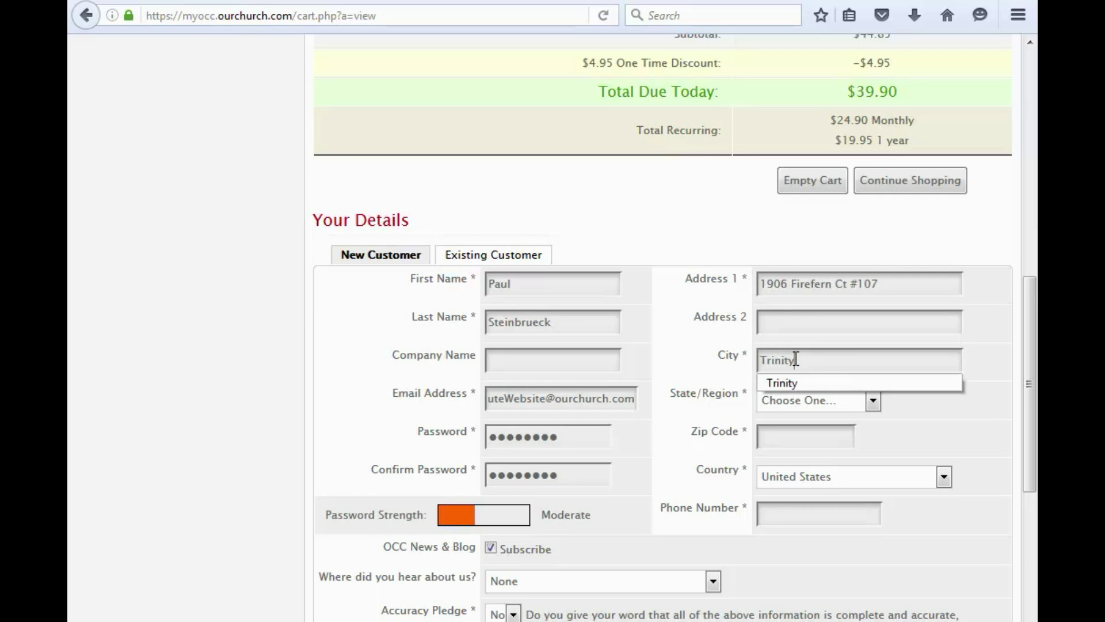
{"action": "left_click", "coordinate": [788, 383]}
{"action": "left_click", "coordinate": [820, 403]}
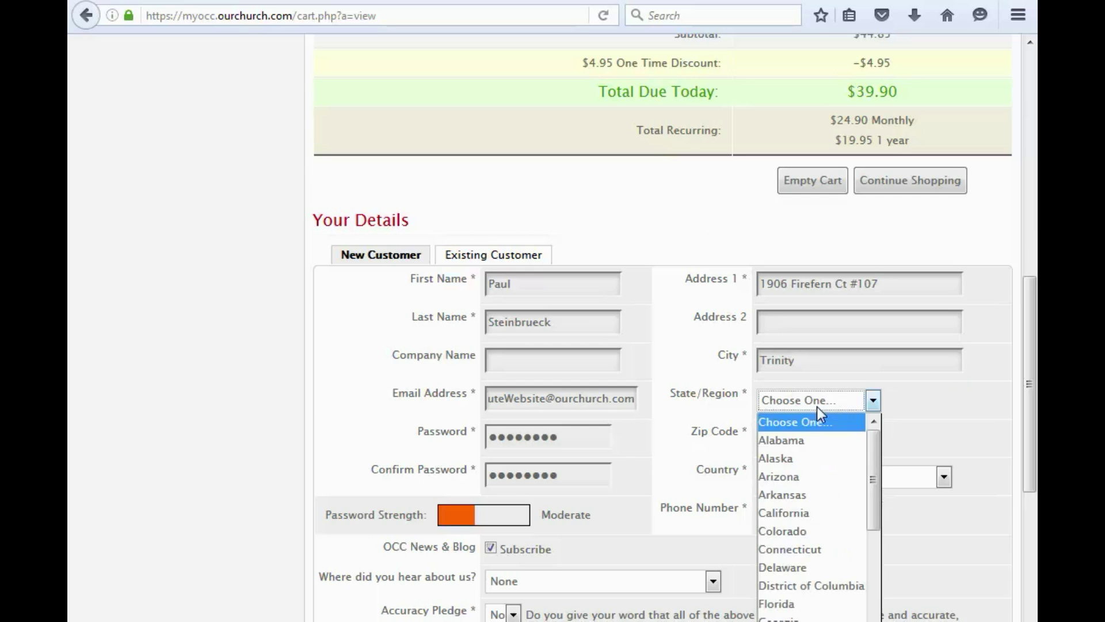
{"action": "key", "text": "f"}
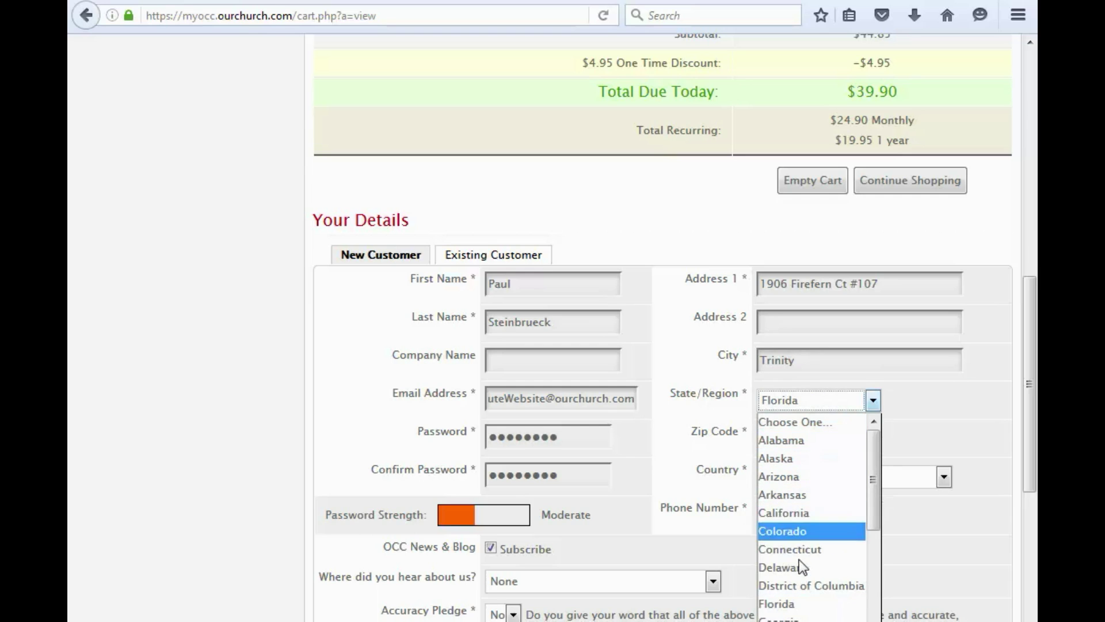
{"action": "left_click", "coordinate": [795, 603]}
{"action": "left_click", "coordinate": [808, 439]}
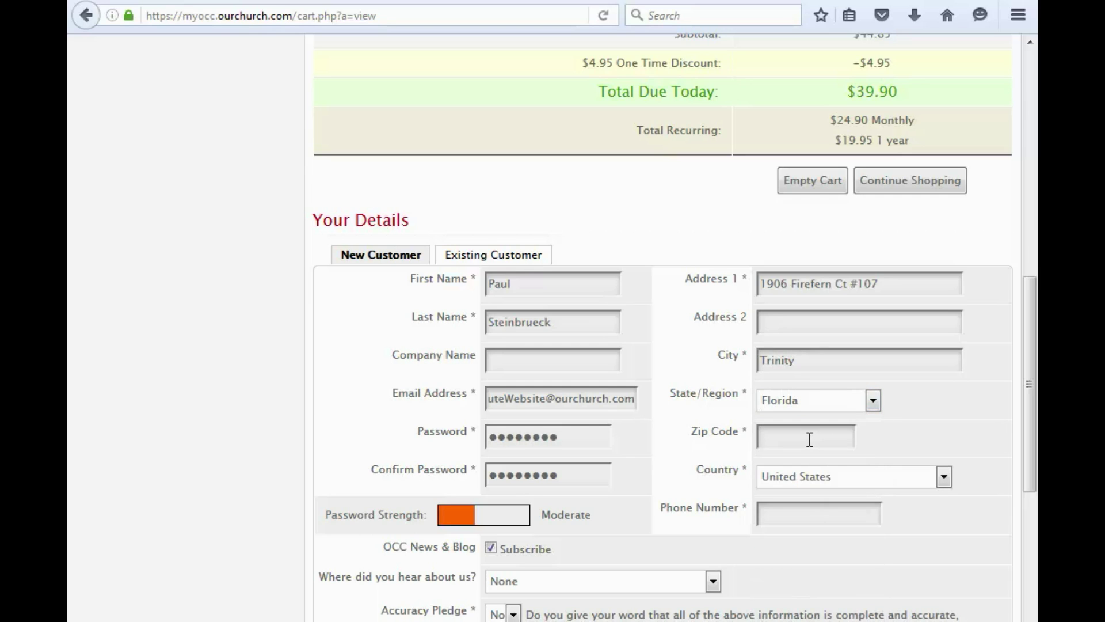
{"action": "type", "text": "34655"}
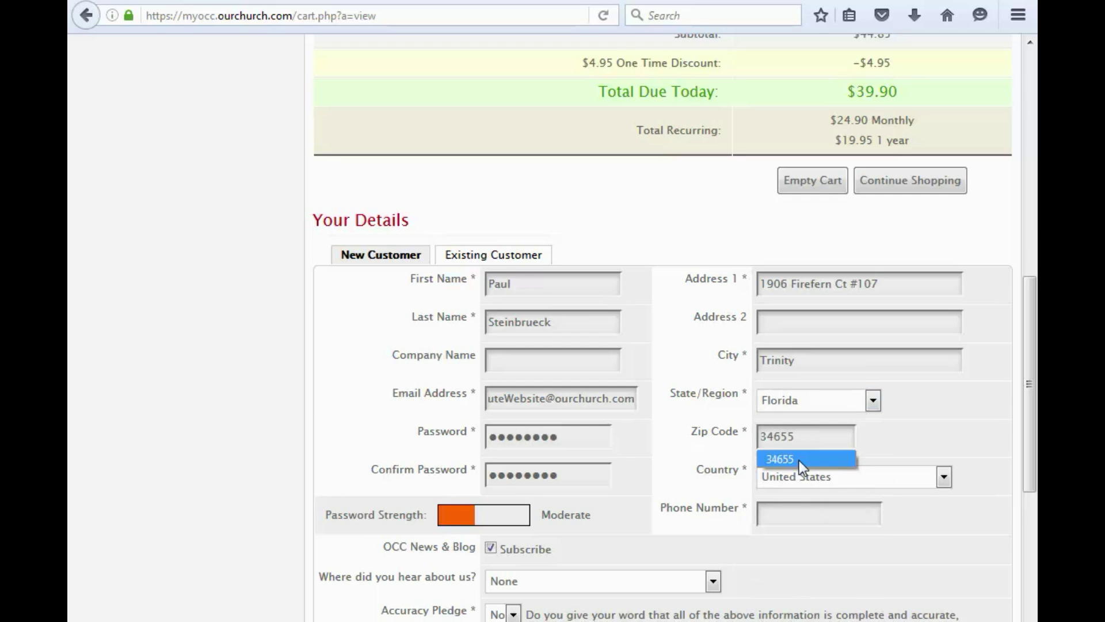
{"action": "left_click", "coordinate": [799, 460]}
{"action": "left_click", "coordinate": [796, 514]}
{"action": "type", "text": "7"}
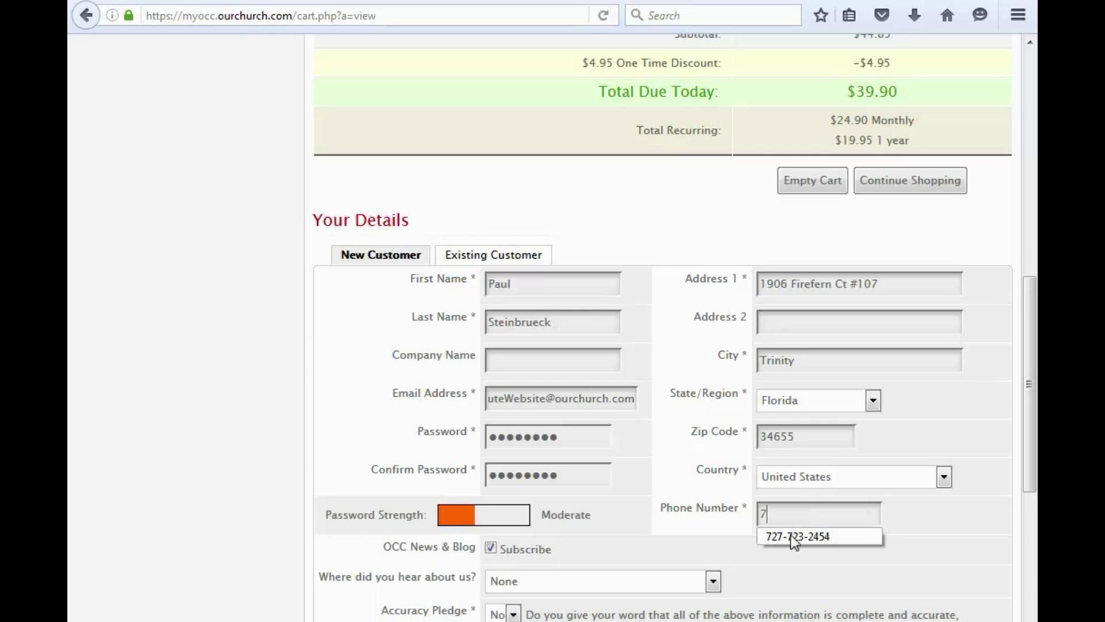
{"action": "left_click", "coordinate": [792, 537]}
{"action": "scroll", "coordinate": [777, 553], "scroll_direction": "down", "scroll_amount": 2}
{"action": "scroll", "coordinate": [777, 553], "scroll_direction": "down", "scroll_amount": 2}
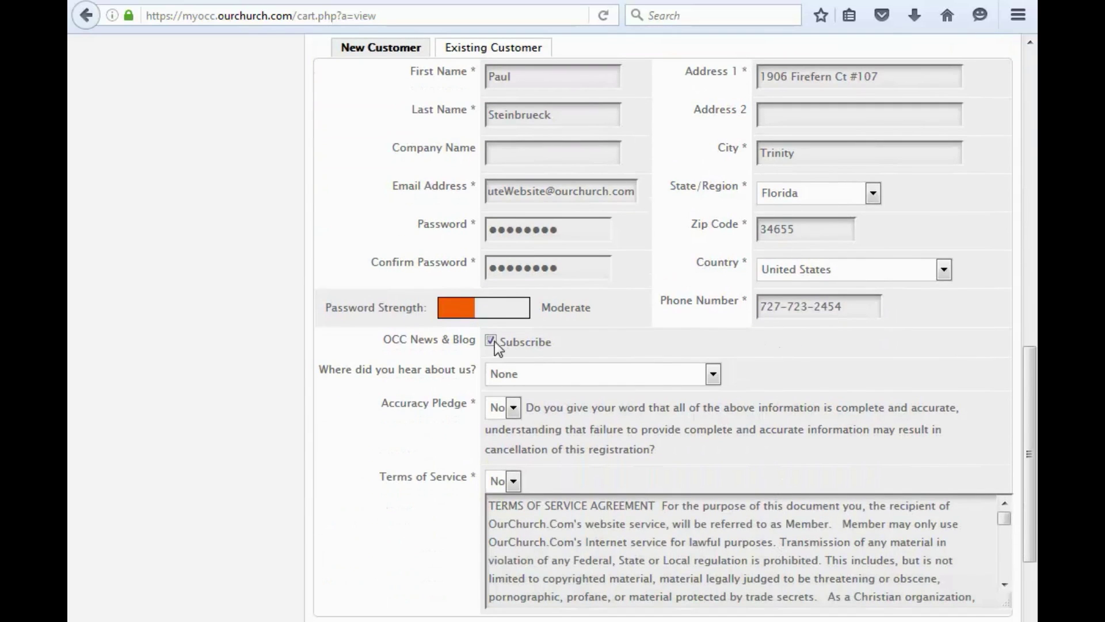
Step: Leave referral source as None and set Accuracy Pledge and Terms of Service to Yes
{"action": "left_click", "coordinate": [531, 373]}
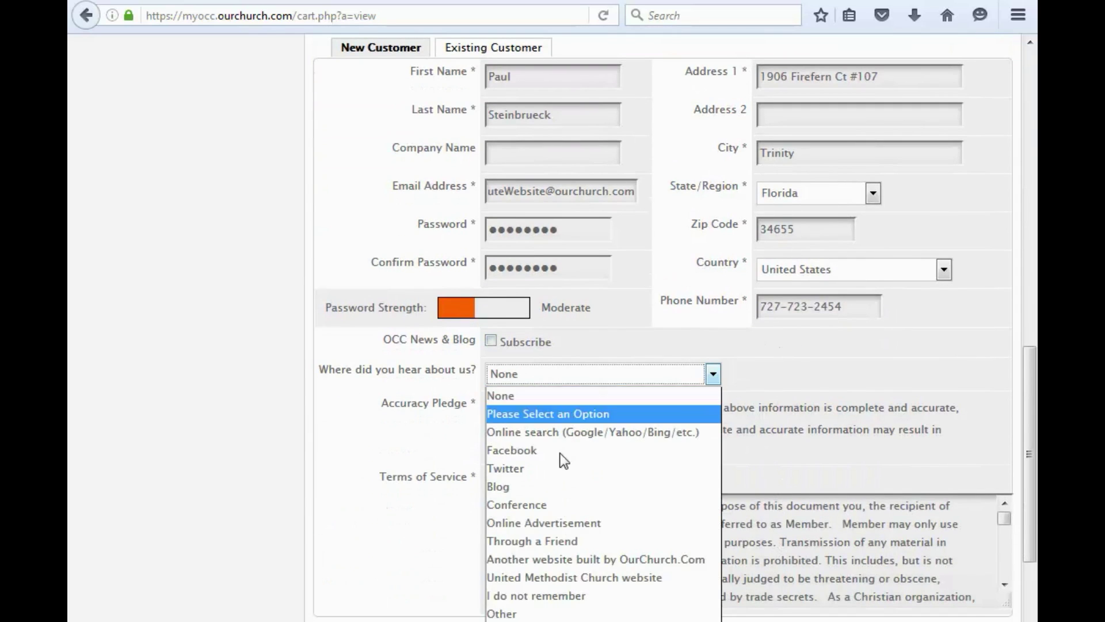
{"action": "key", "text": "Escape"}
{"action": "left_click", "coordinate": [507, 407]}
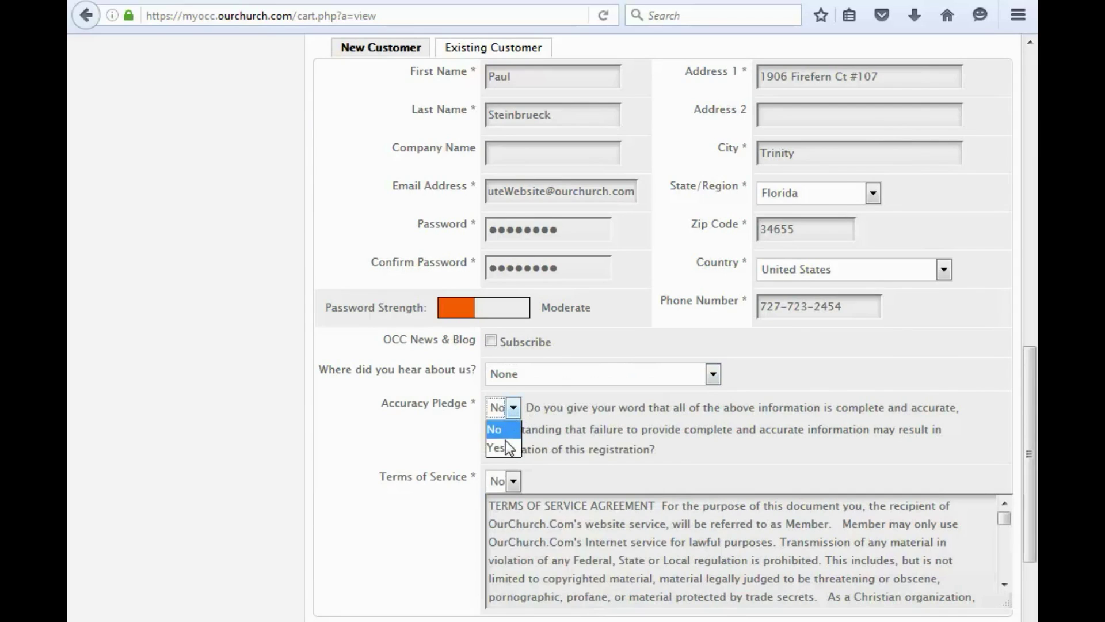
{"action": "left_click", "coordinate": [505, 446]}
{"action": "left_click", "coordinate": [506, 484]}
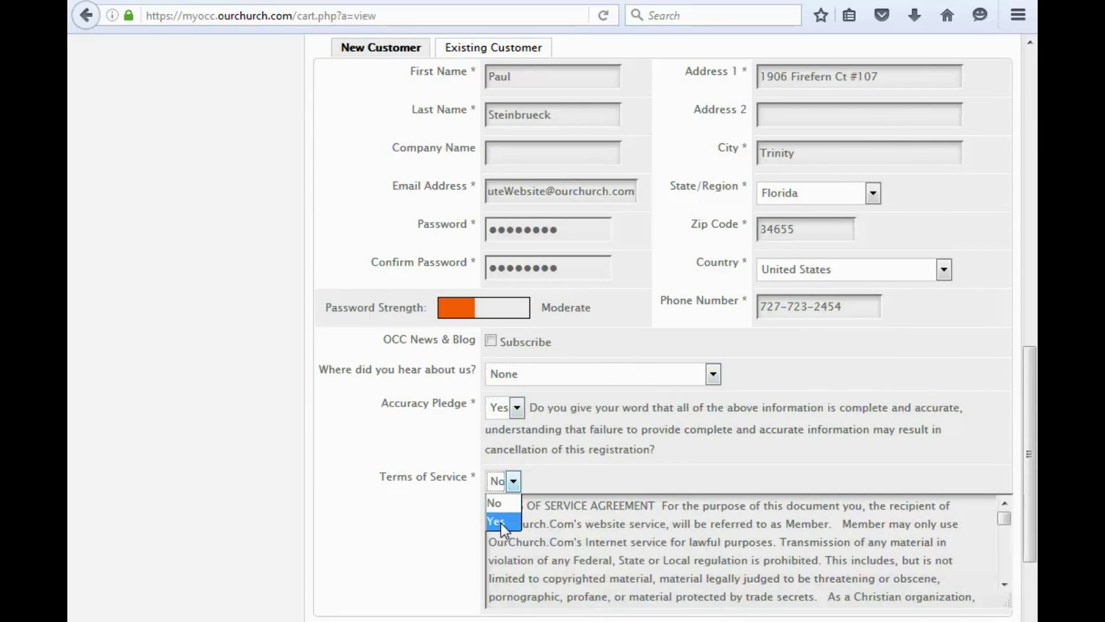
{"action": "left_click", "coordinate": [501, 521]}
{"action": "left_click_drag", "start_coordinate": [1024, 428], "coordinate": [1035, 487]}
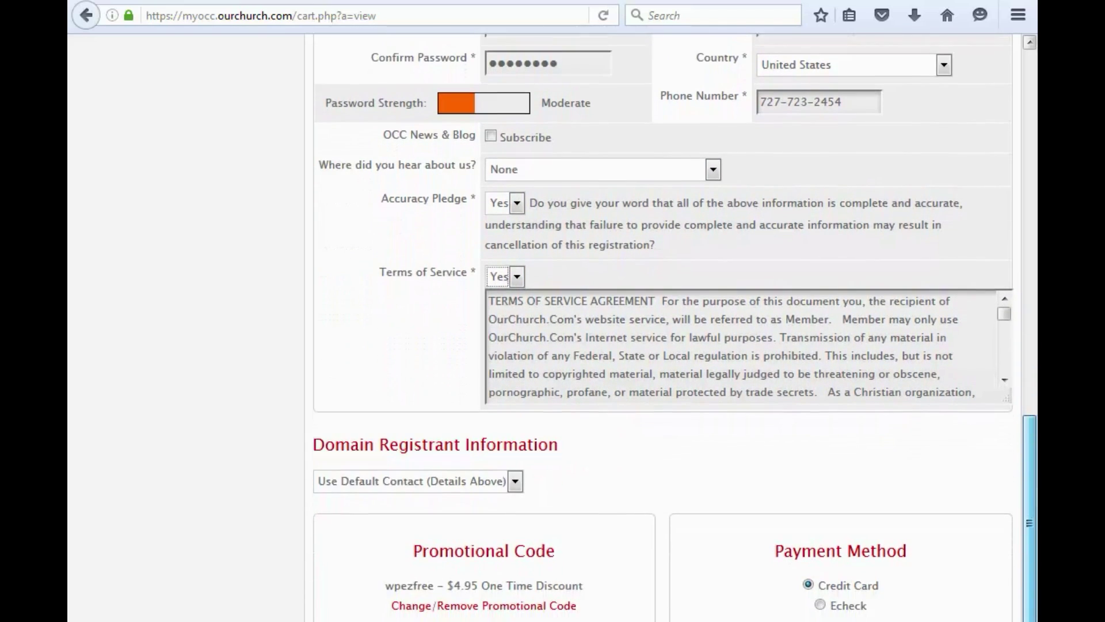
{"action": "left_click_drag", "start_coordinate": [1035, 486], "coordinate": [1034, 506]}
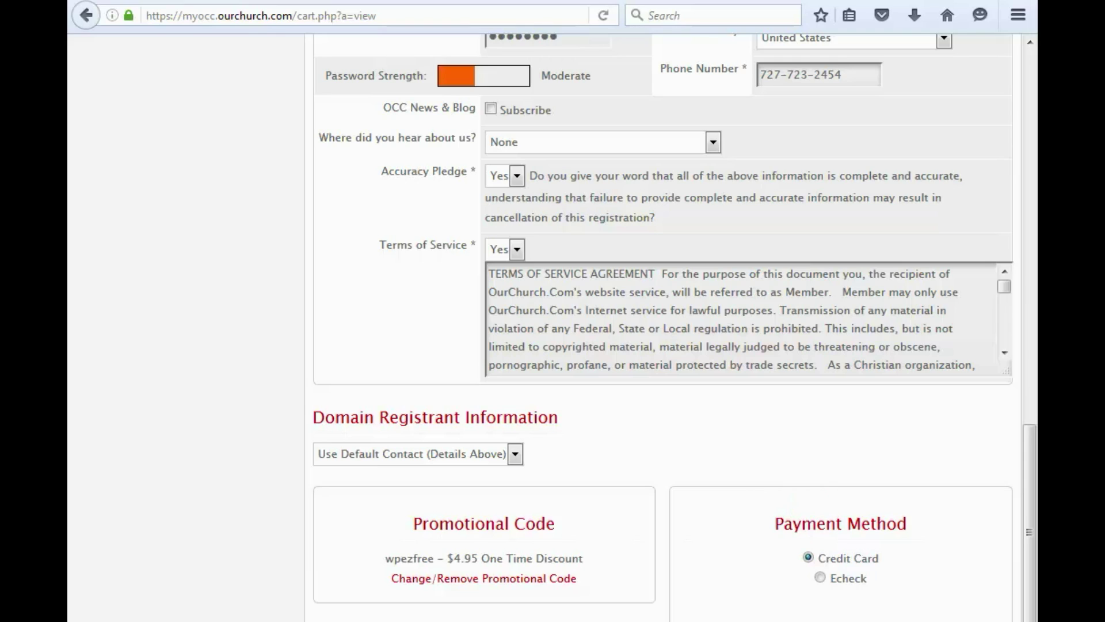
Step: Choose the card expiry year and submit the hosting order
{"action": "left_click", "coordinate": [863, 617]}
{"action": "left_click", "coordinate": [875, 524]}
{"action": "left_click_drag", "start_coordinate": [1028, 541], "coordinate": [1015, 76]}
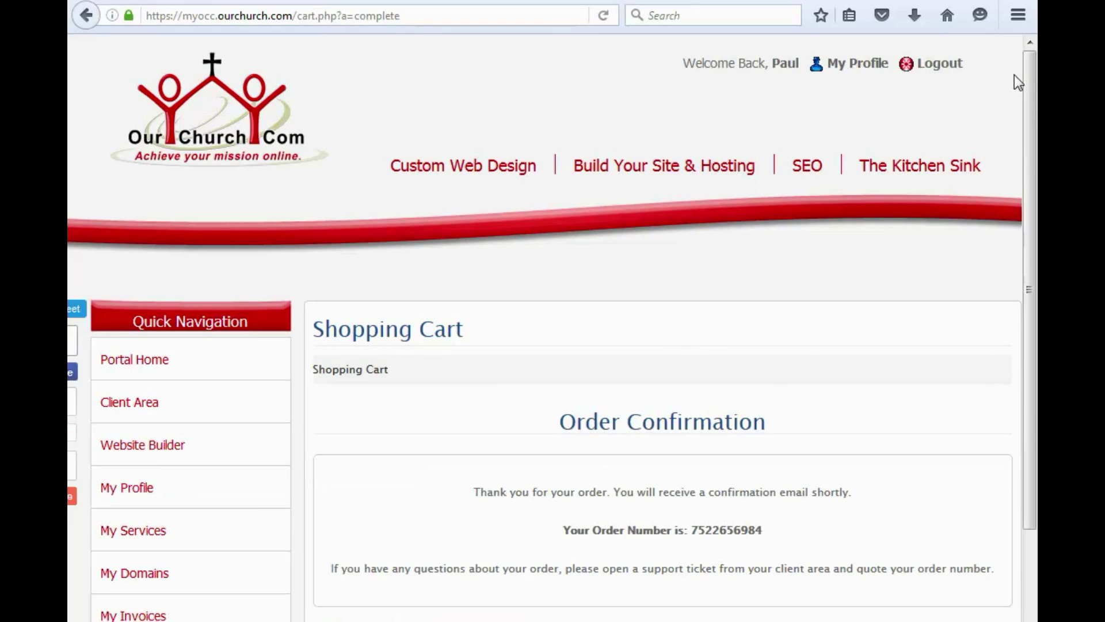
{"action": "scroll", "coordinate": [943, 484], "scroll_direction": "down", "scroll_amount": 3}
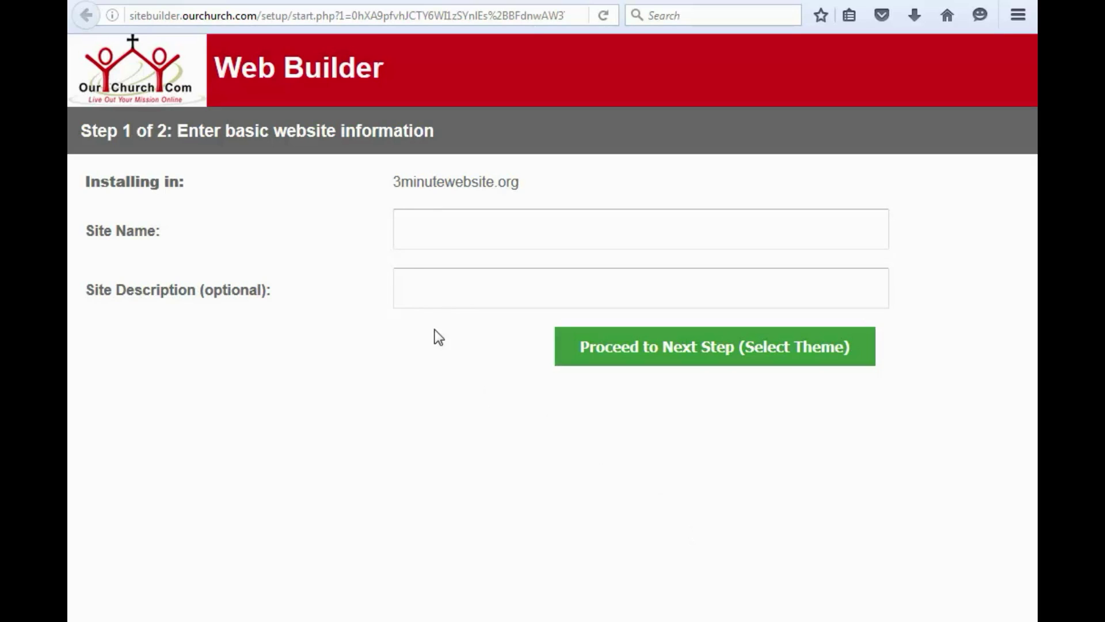
Step: Copy the domain 3minutewebsite.org into the Site Name field
{"action": "left_click_drag", "start_coordinate": [529, 185], "coordinate": [386, 182]}
{"action": "key", "text": "ctrl+c"}
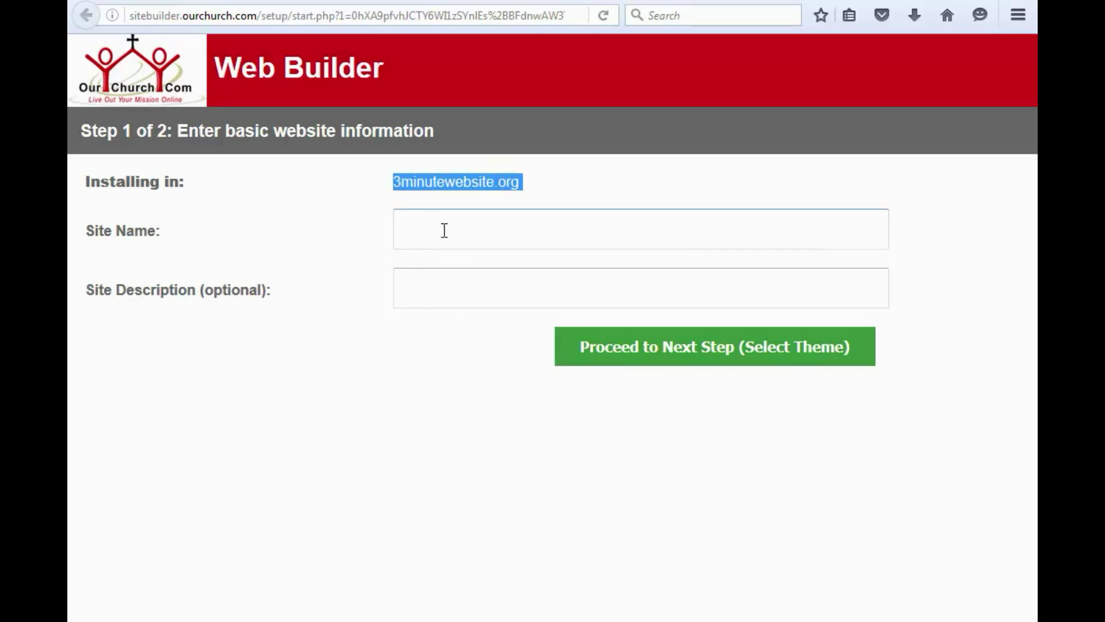
{"action": "left_click", "coordinate": [444, 230]}
{"action": "key", "text": "ctrl+v"}
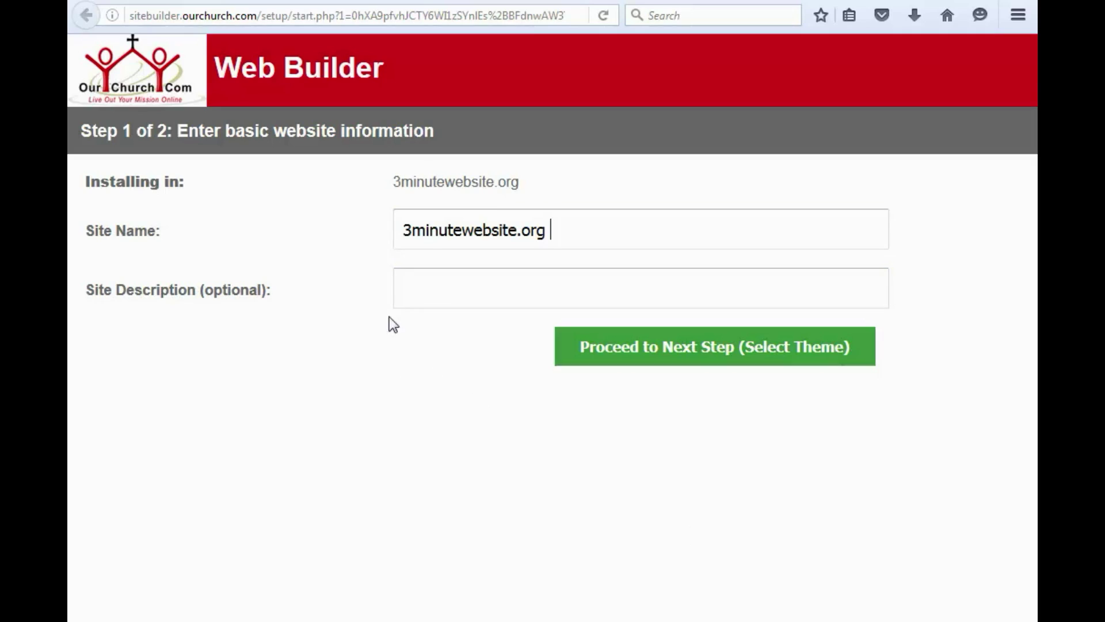
Step: Use the WP-EZ tagline as Site Description and proceed to theme selection
{"action": "left_click", "coordinate": [422, 284]}
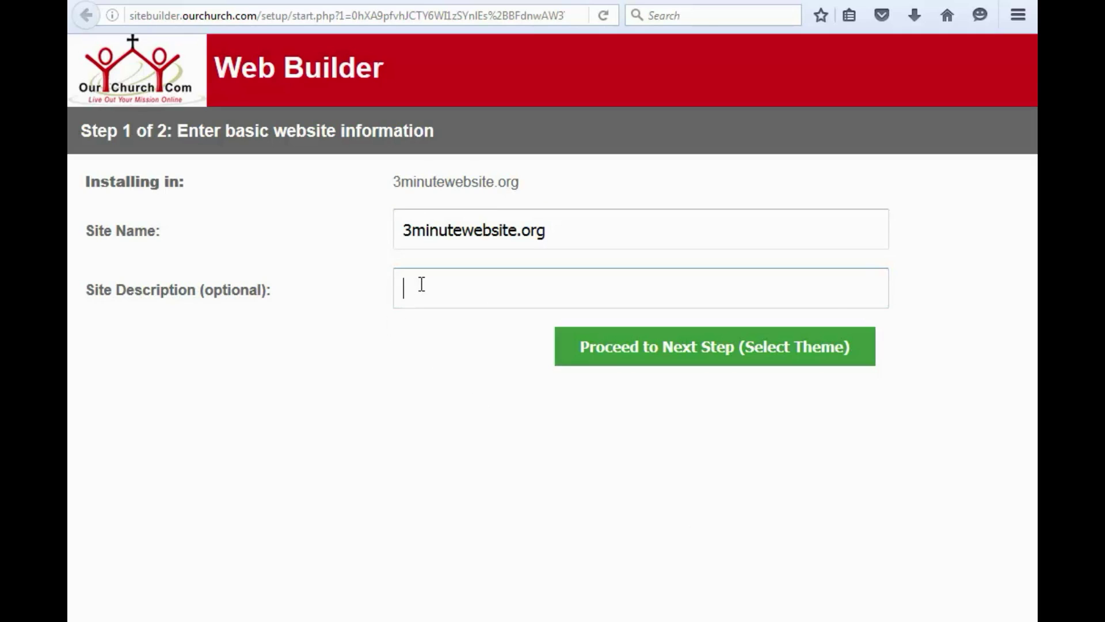
{"action": "type", "text": "WP"}
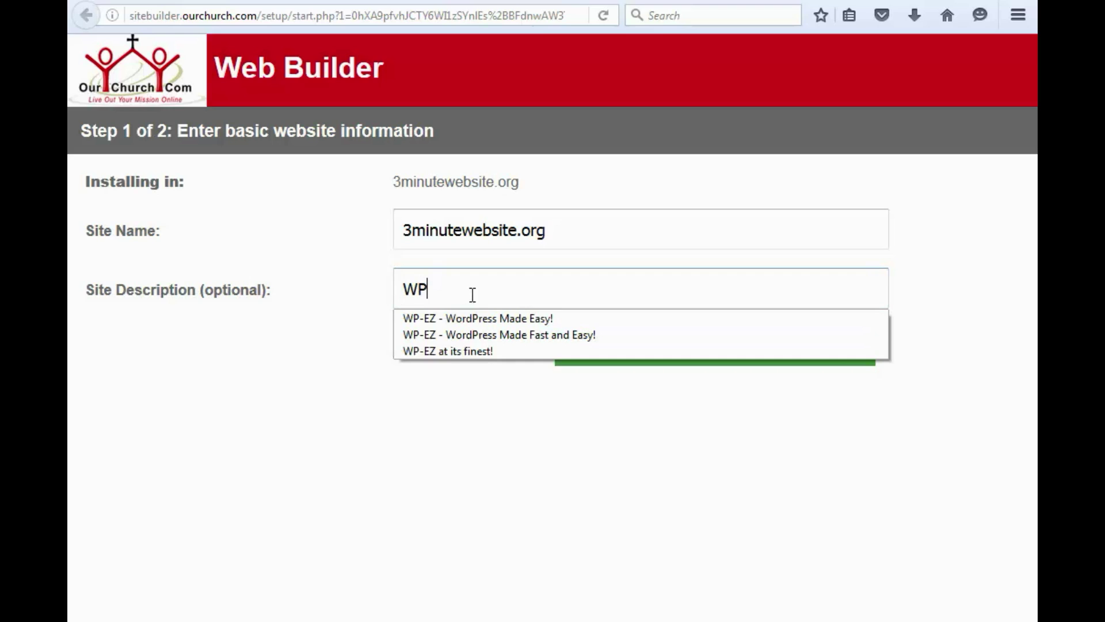
{"action": "left_click", "coordinate": [485, 334]}
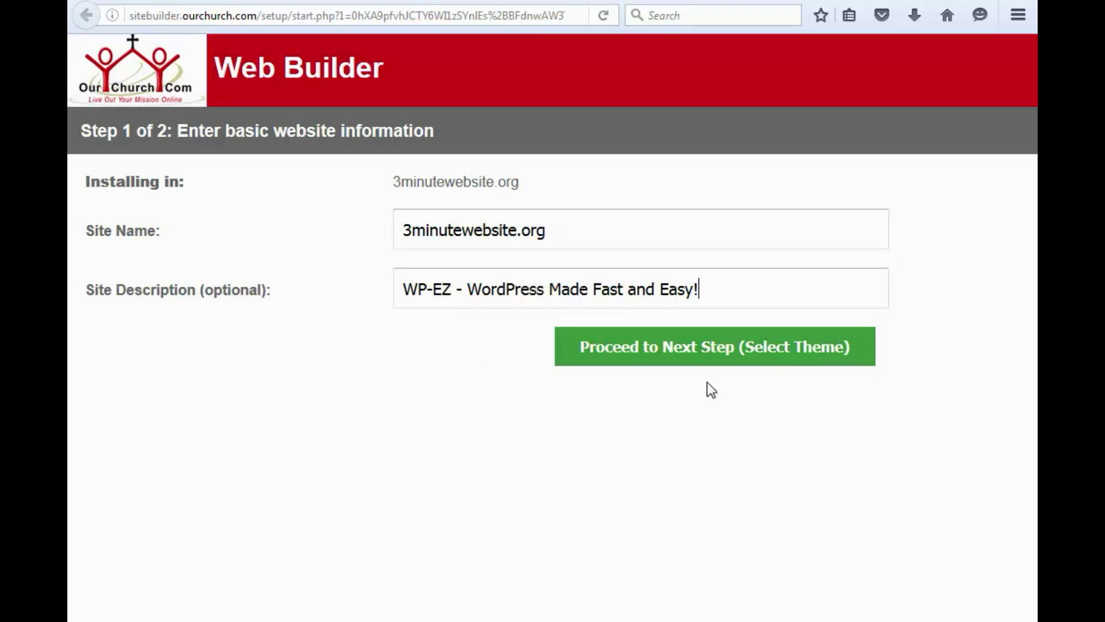
{"action": "left_click", "coordinate": [704, 355]}
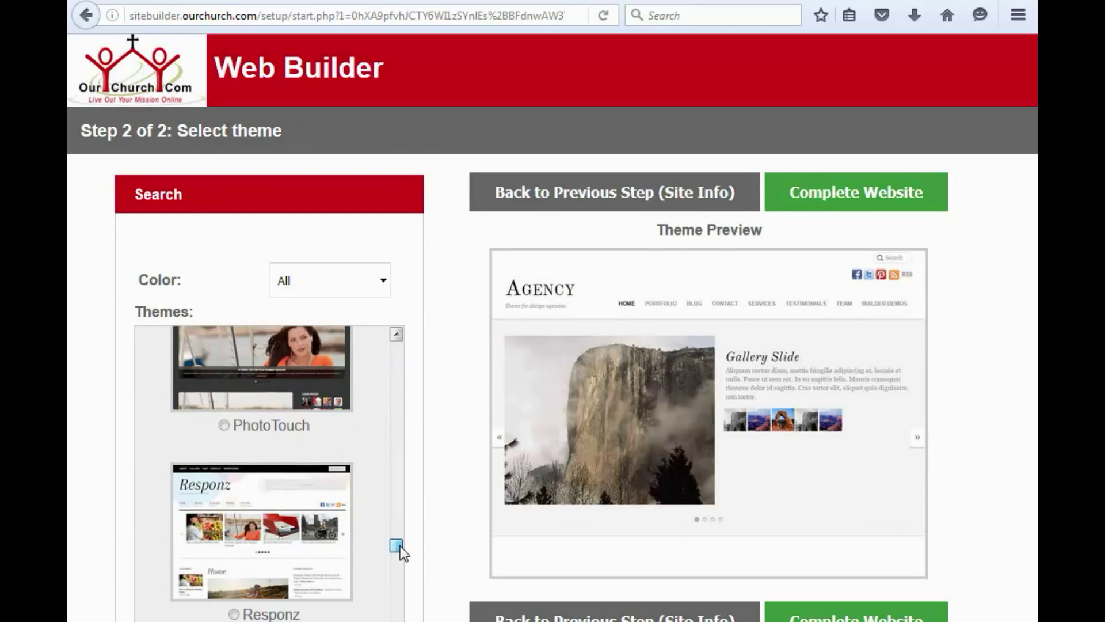
{"action": "left_click_drag", "start_coordinate": [396, 349], "coordinate": [396, 604]}
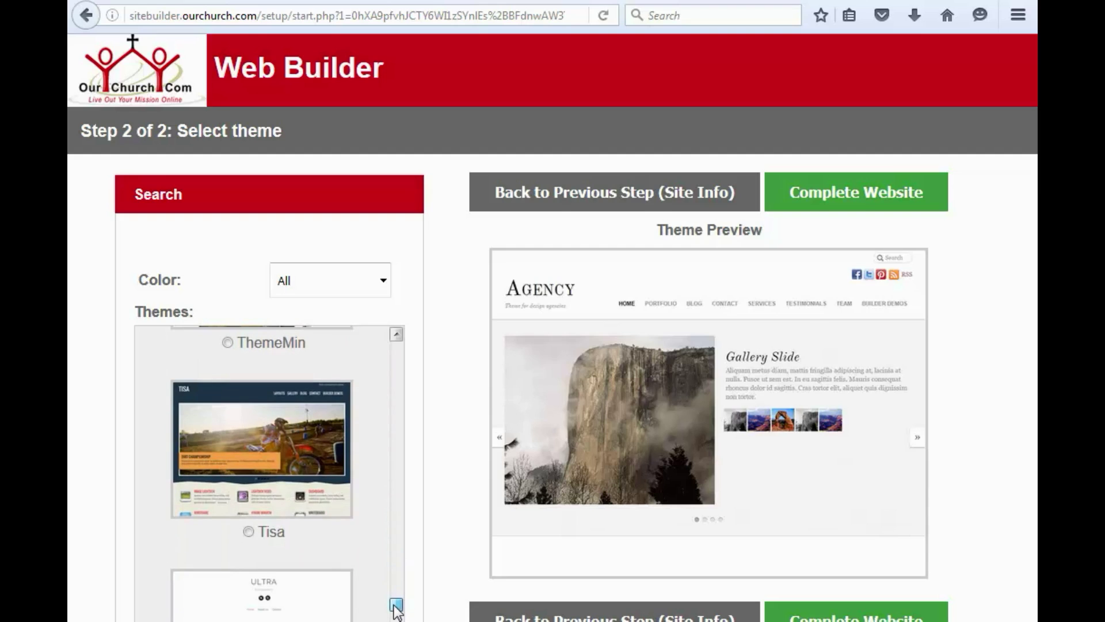
Step: Select the Tisa theme and complete the website build
{"action": "left_click", "coordinate": [328, 455]}
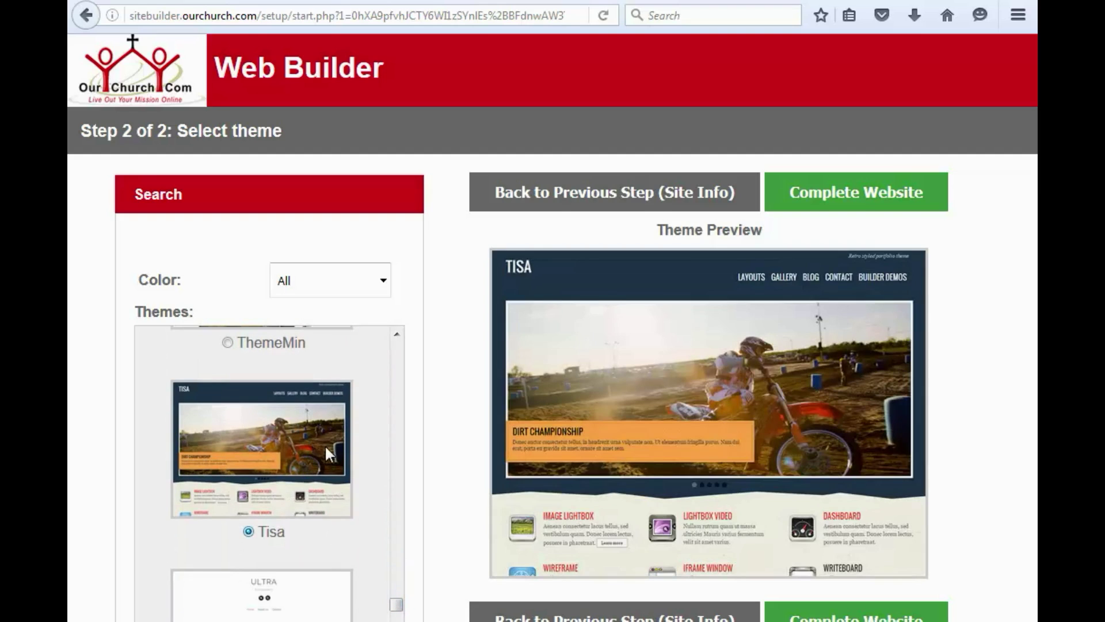
{"action": "left_click", "coordinate": [804, 614]}
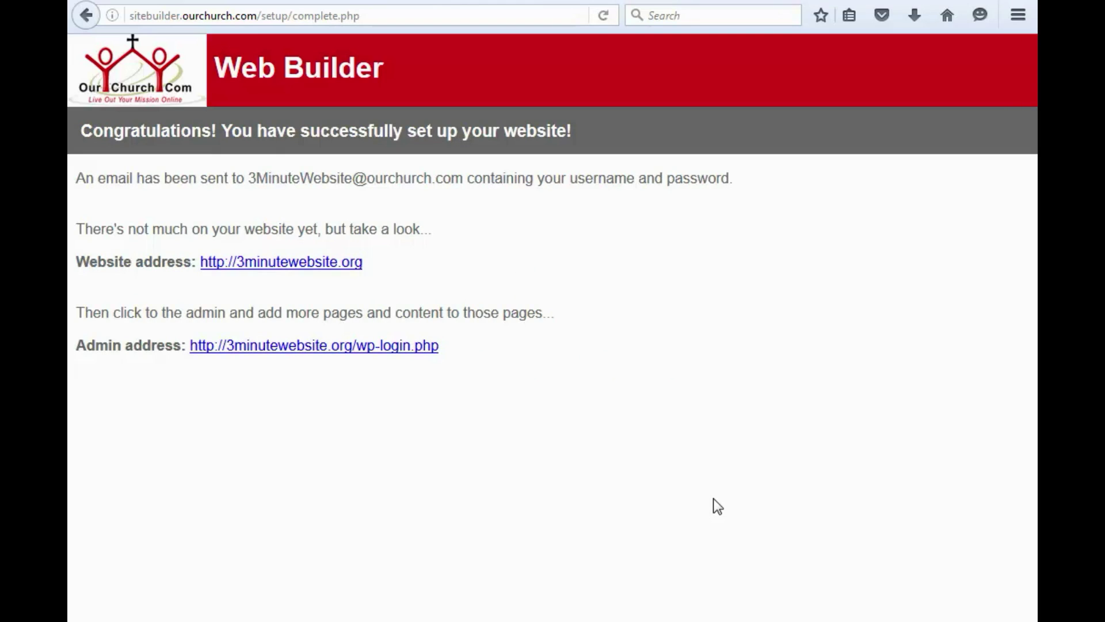
Step: View the new 3minutewebsite.org home page in a new tab, then return to setup
{"action": "right_click", "coordinate": [285, 265]}
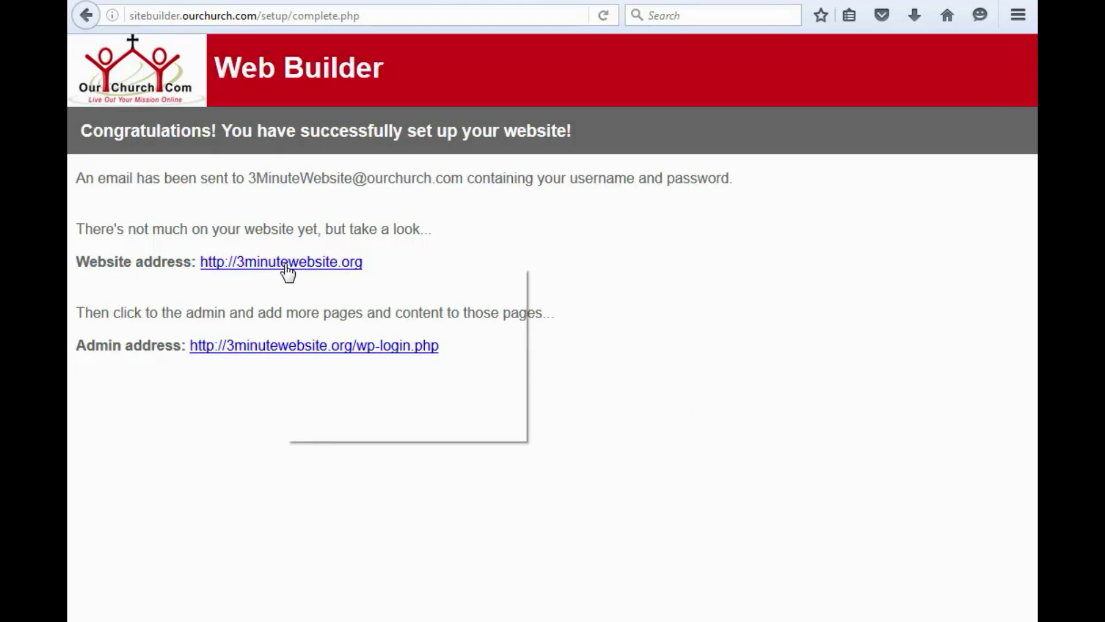
{"action": "left_click", "coordinate": [321, 282]}
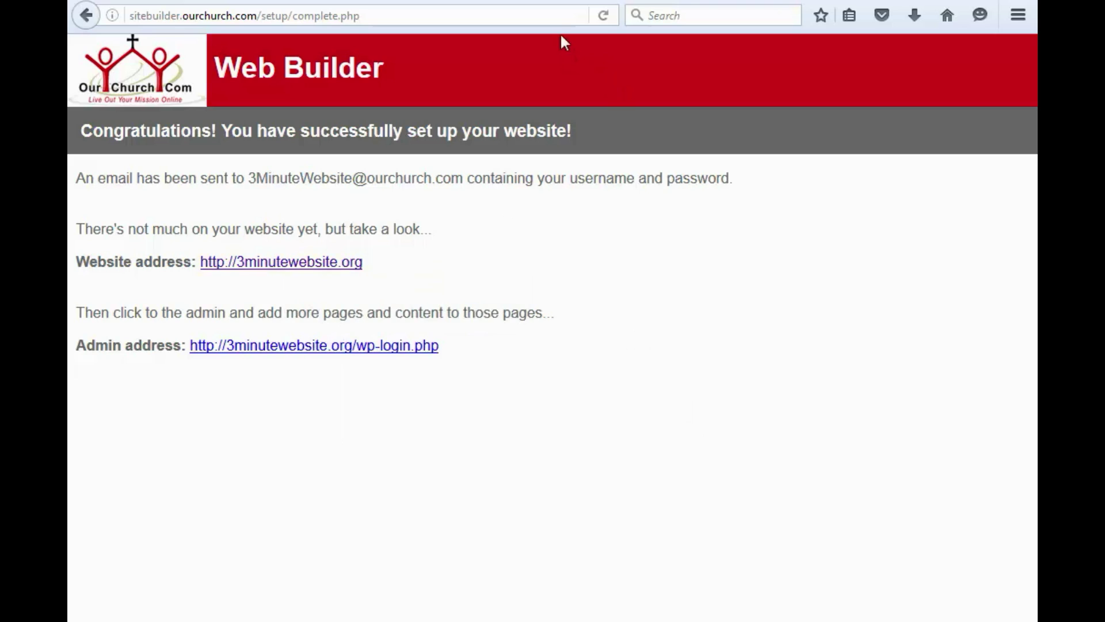
{"action": "left_click", "coordinate": [557, 3]}
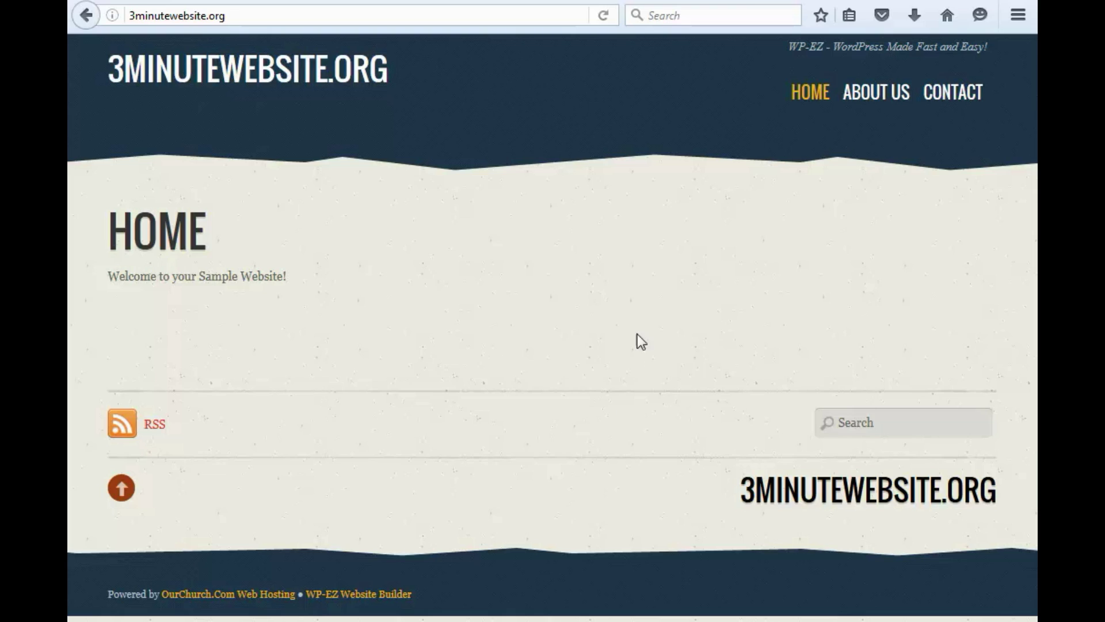
{"action": "left_click", "coordinate": [406, 2]}
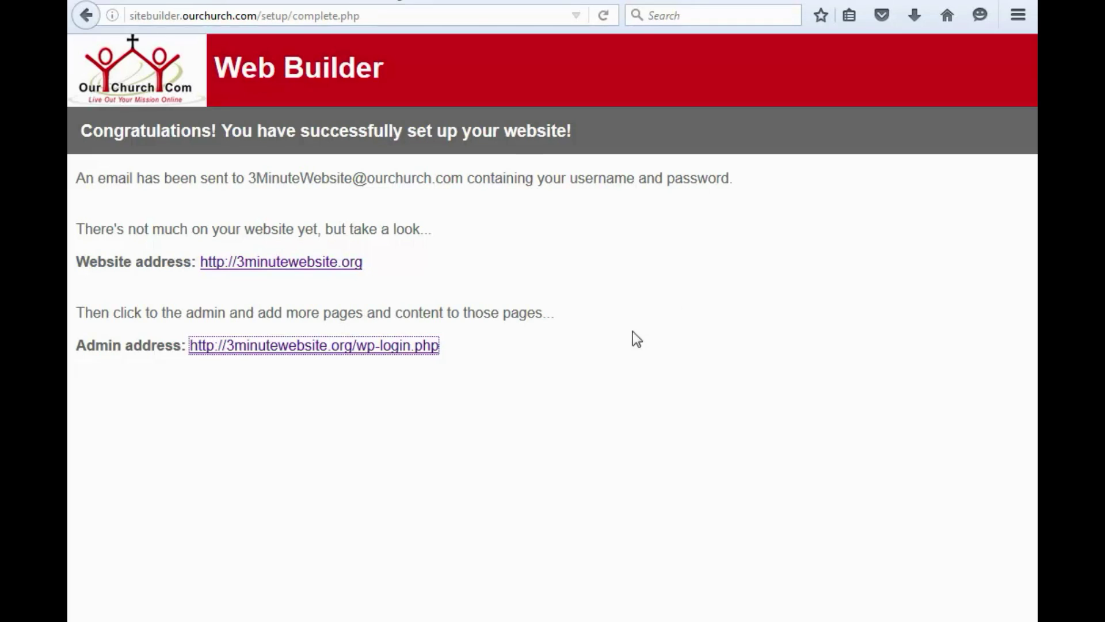
Step: Bring up the WordPress admin login page in a new tab
{"action": "right_click", "coordinate": [285, 351]}
{"action": "left_click", "coordinate": [322, 366]}
{"action": "left_click", "coordinate": [535, 4]}
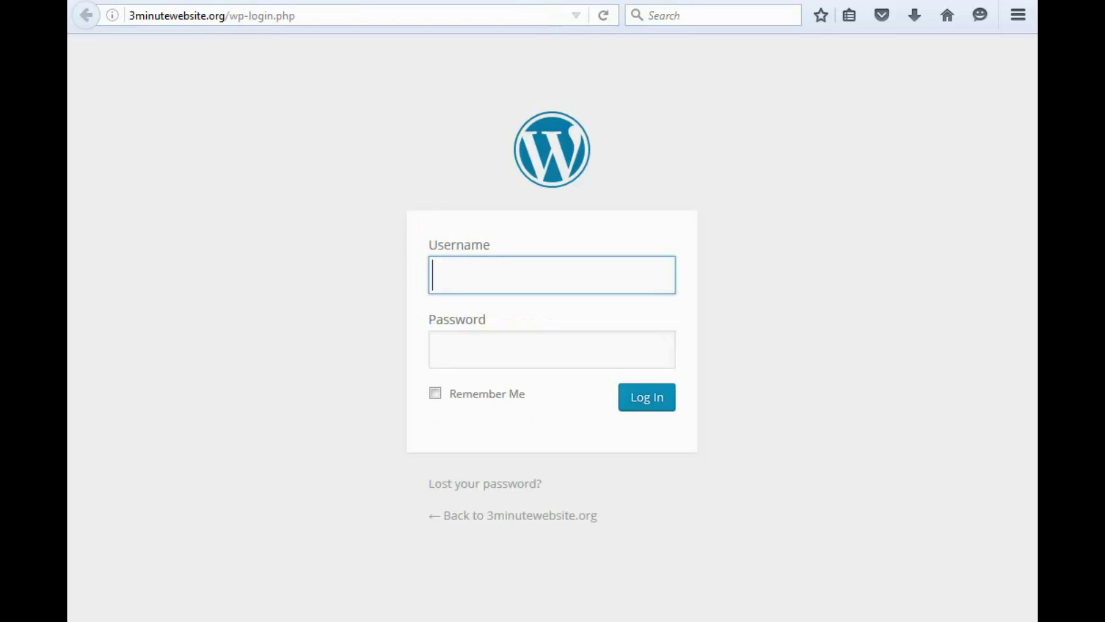
Step: Log into the WP-EZ dashboard with the saved username and password, dismissing the save-login prompt
{"action": "left_click", "coordinate": [479, 264]}
{"action": "type", "text": "admin"}
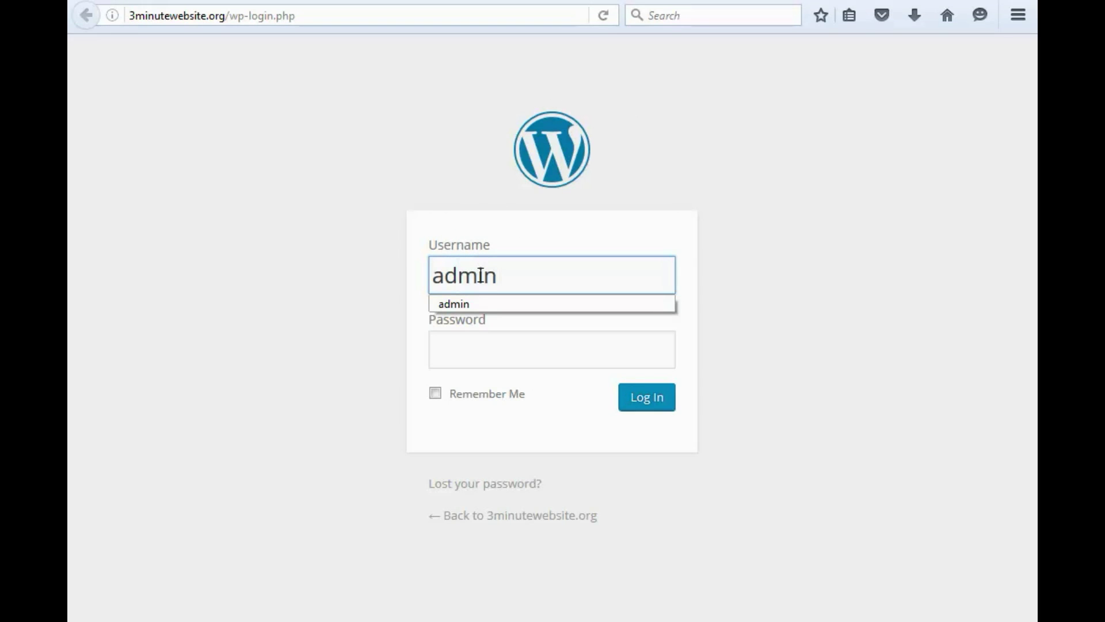
{"action": "left_click", "coordinate": [470, 298]}
{"action": "left_click", "coordinate": [476, 354]}
{"action": "type", "text": "************"}
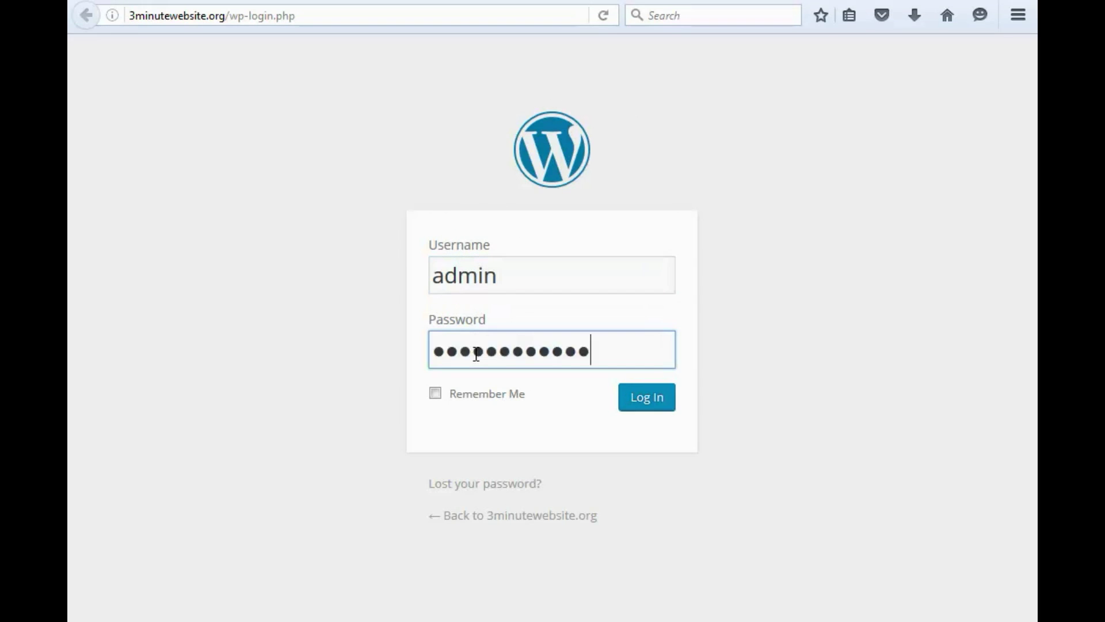
{"action": "left_click", "coordinate": [648, 401]}
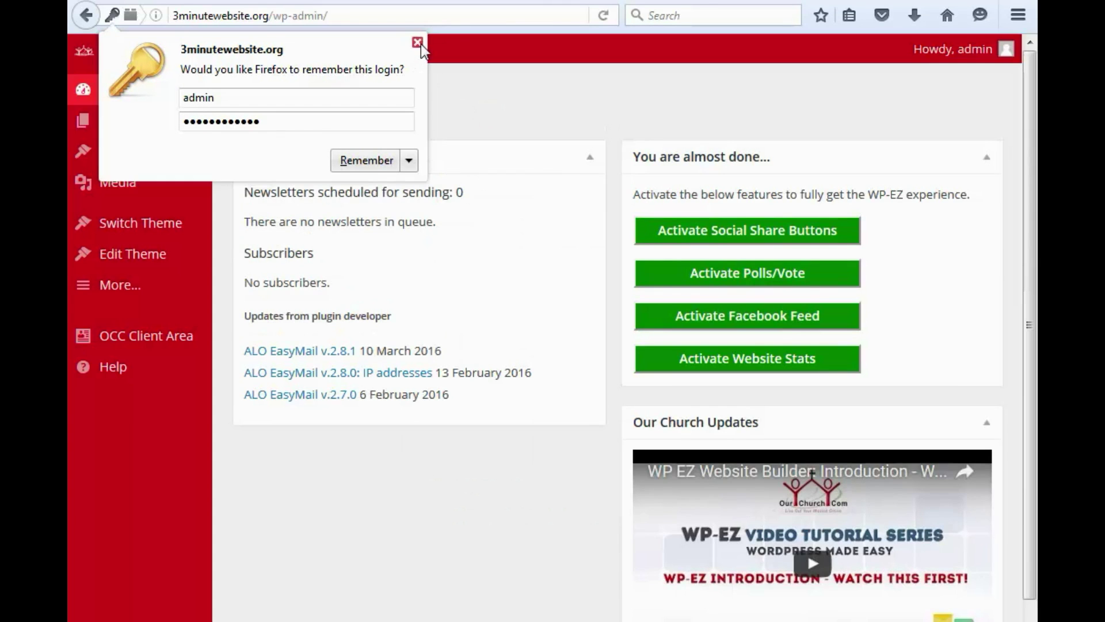
{"action": "left_click", "coordinate": [418, 43]}
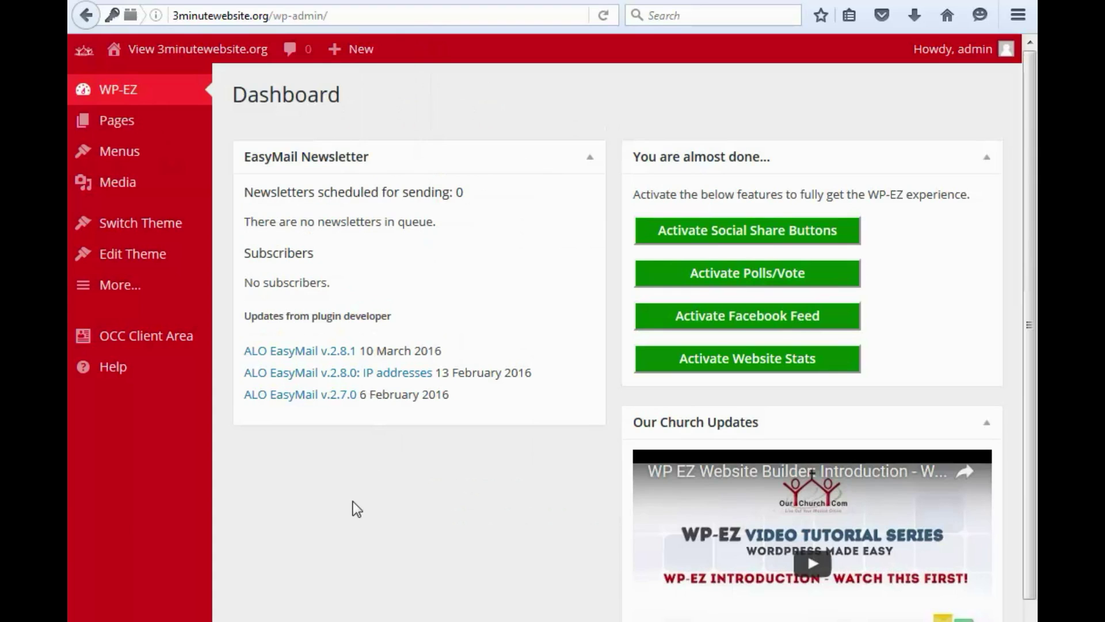